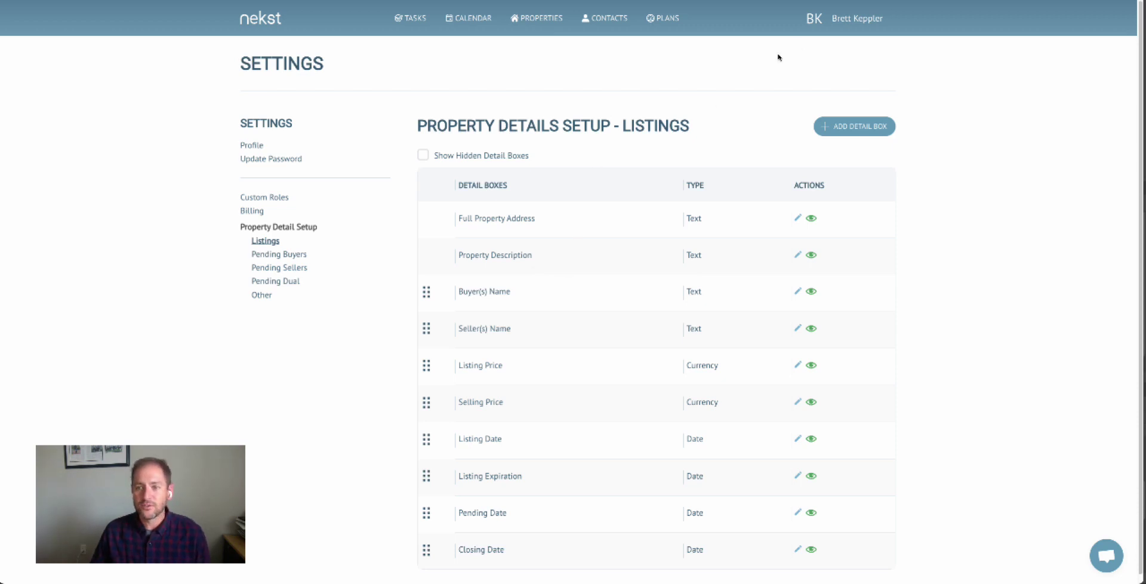
Browse the Pending Buyers, Pending Sellers, Pending Dual and Other detail box setups, then open Properties.
click(855, 17)
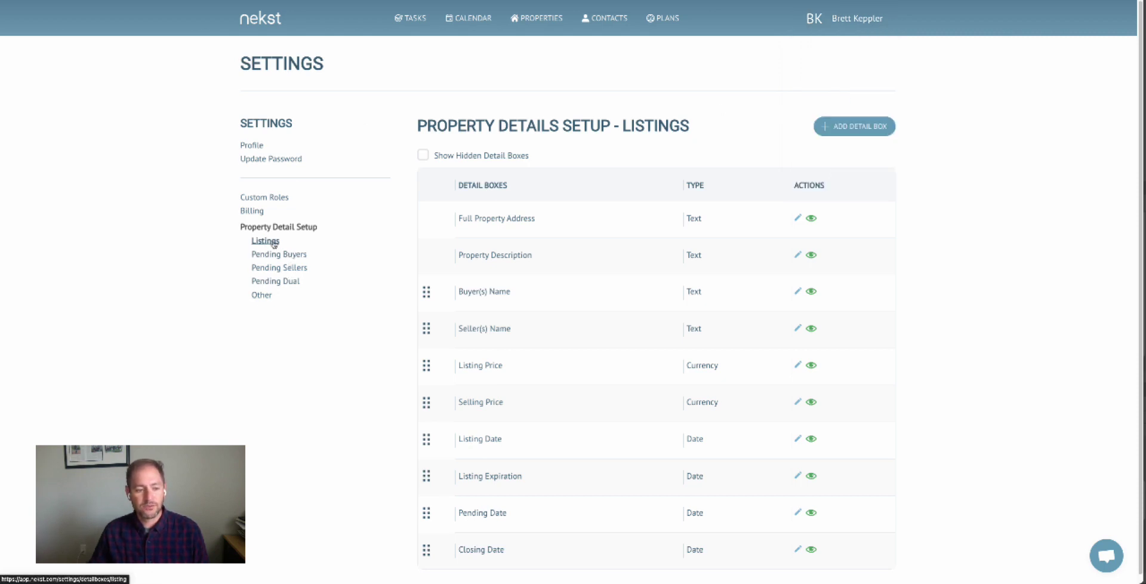
click(274, 254)
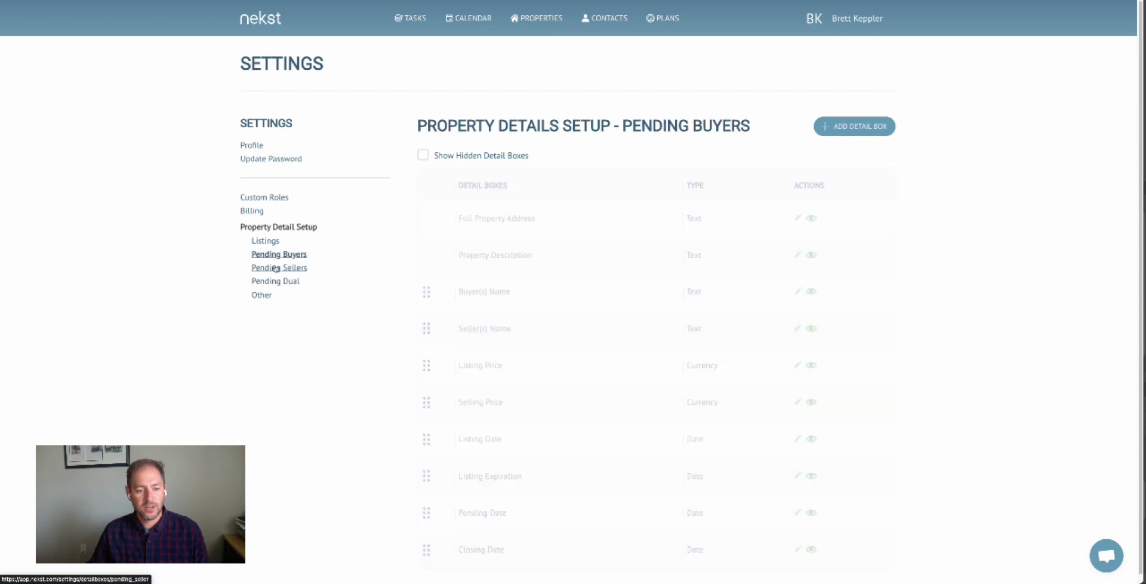
click(275, 268)
click(275, 280)
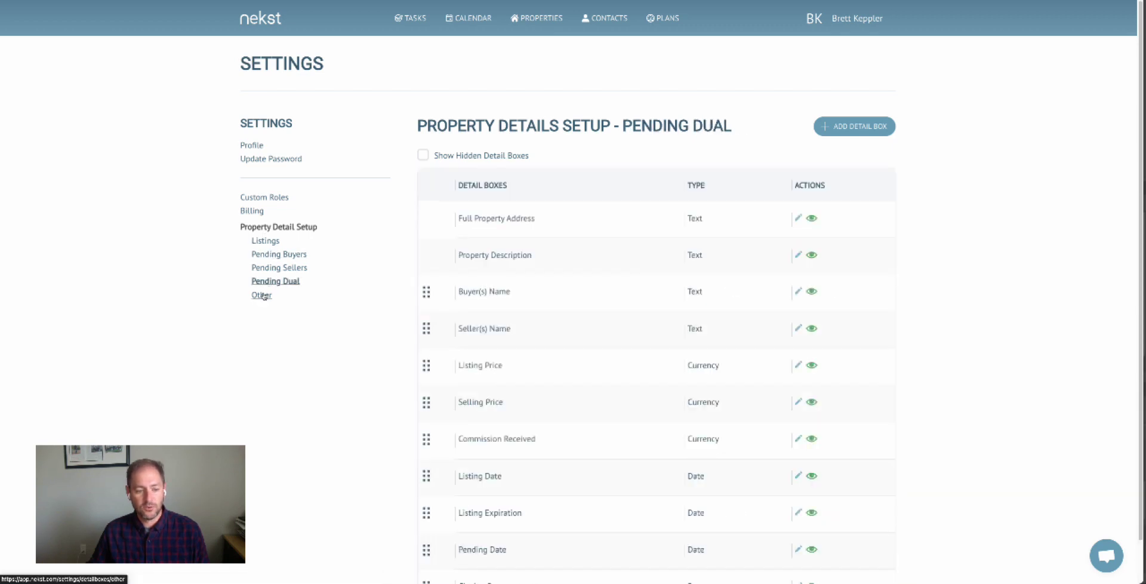
click(262, 295)
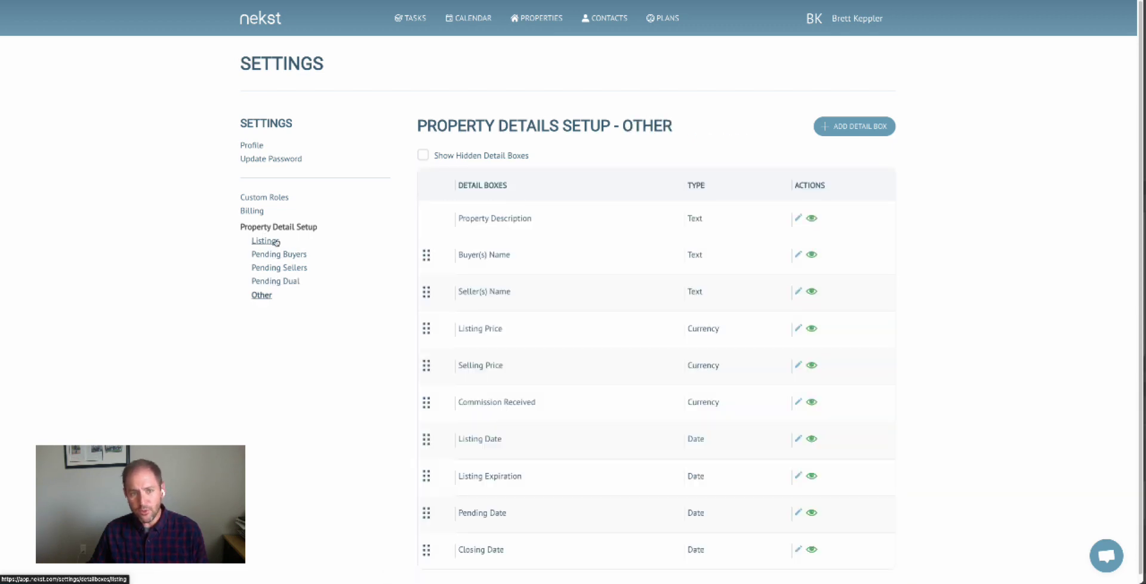
click(540, 26)
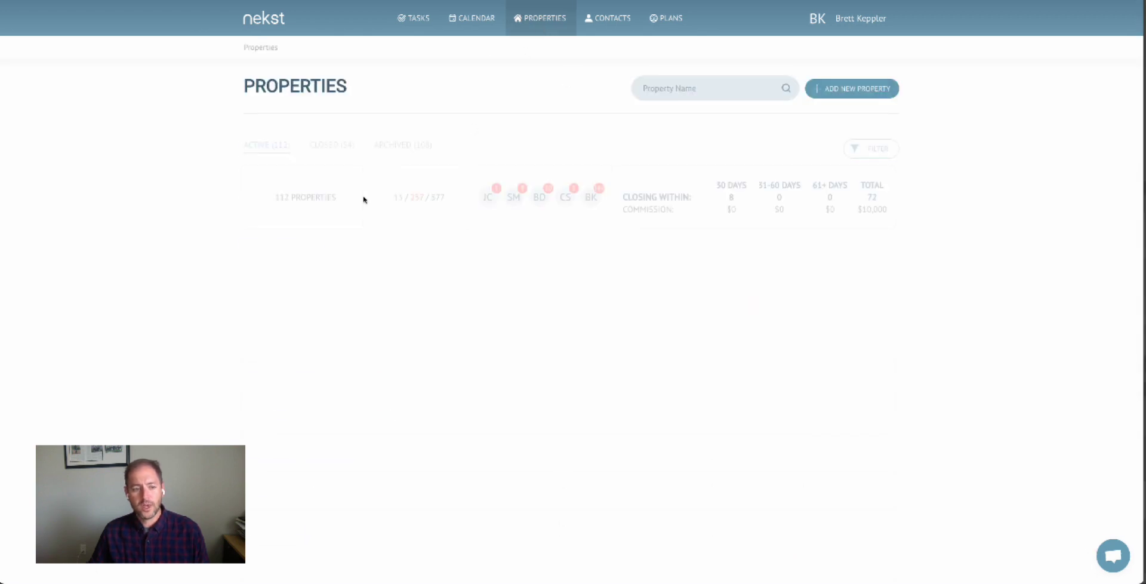
Open 6543 Anne St - J Smith's Details, review its editable fields, and close the editor unchanged.
click(323, 309)
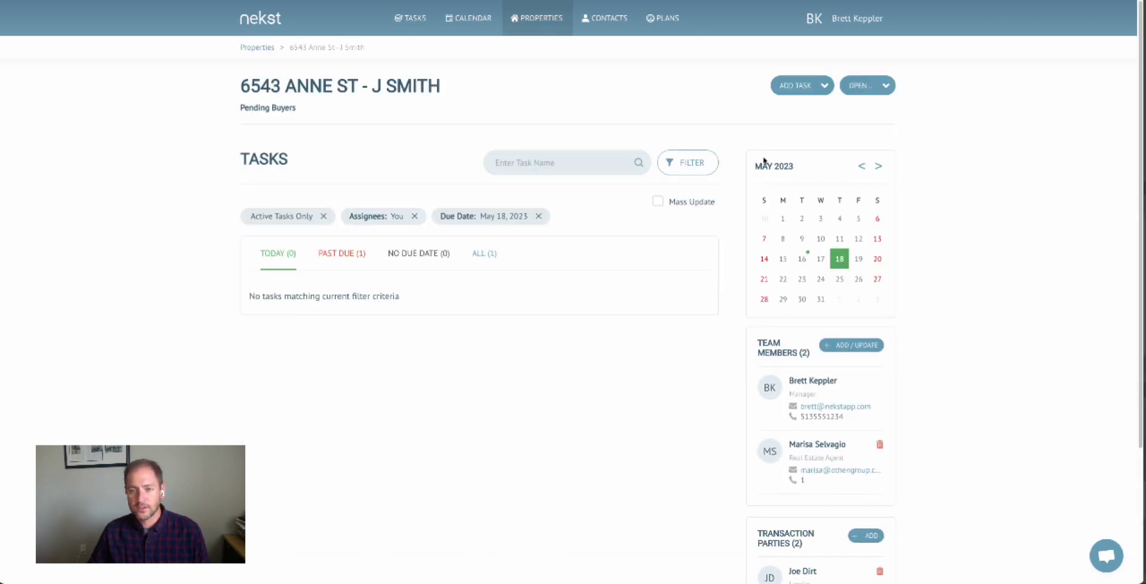
mouse_move(863, 85)
click(829, 115)
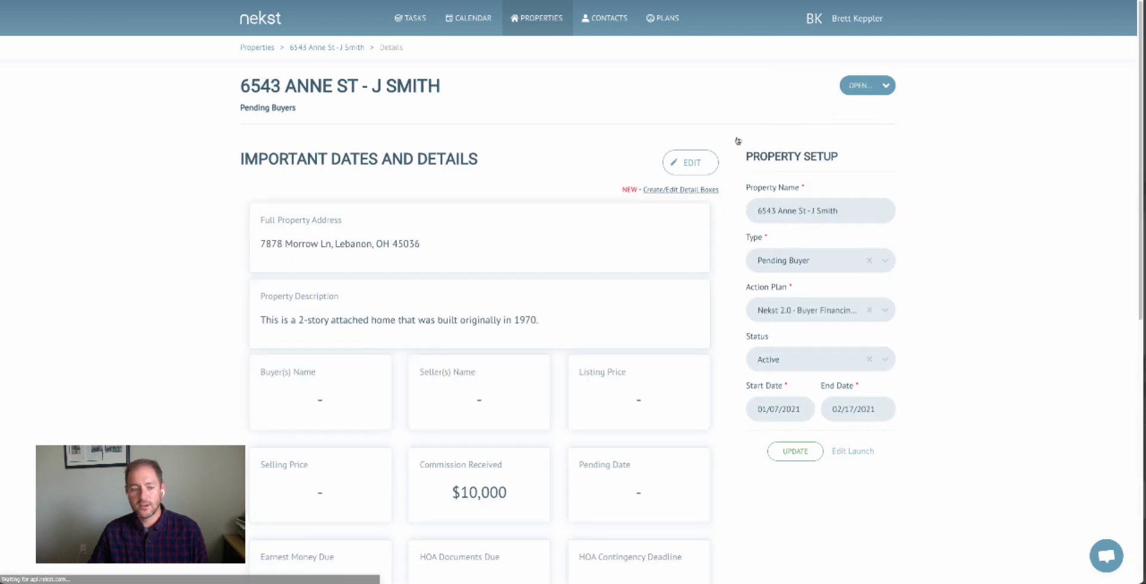
scroll(525, 263, down, 2)
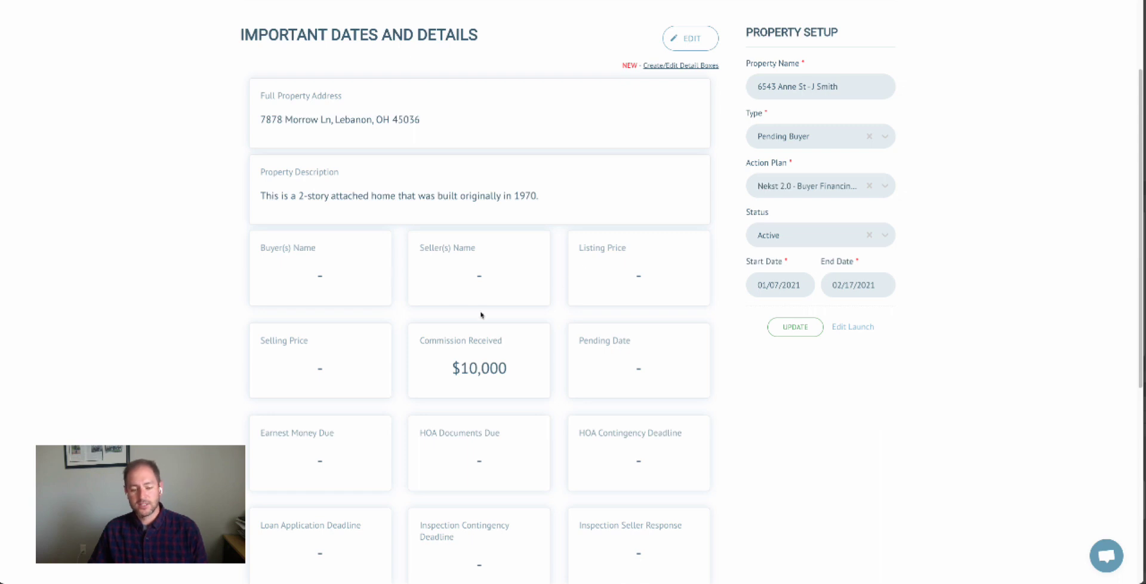
click(692, 39)
scroll(582, 251, down, 3)
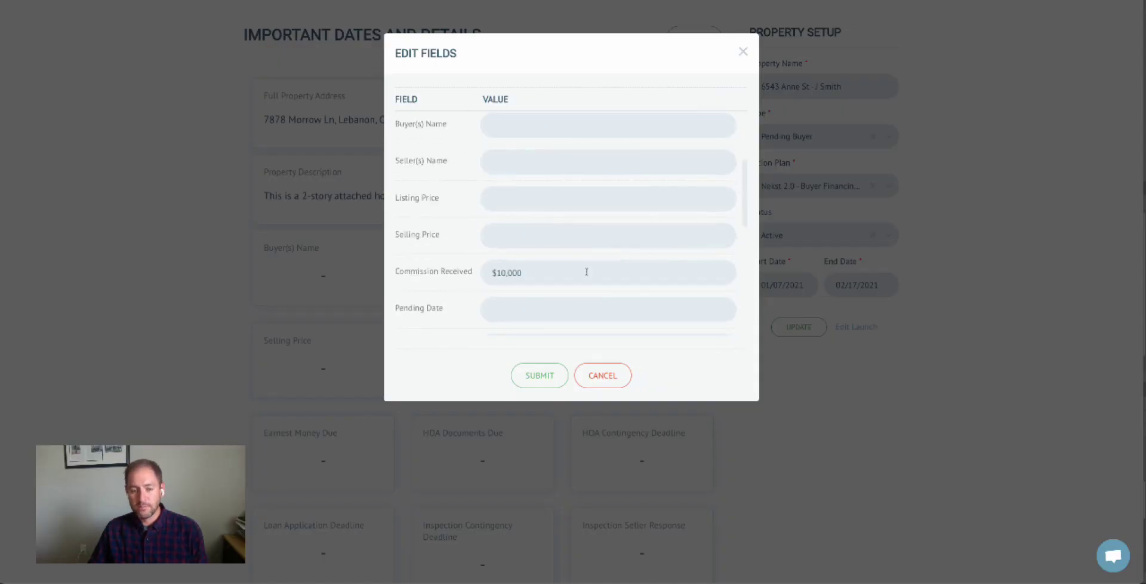
scroll(586, 273, up, 3)
scroll(586, 272, up, 1)
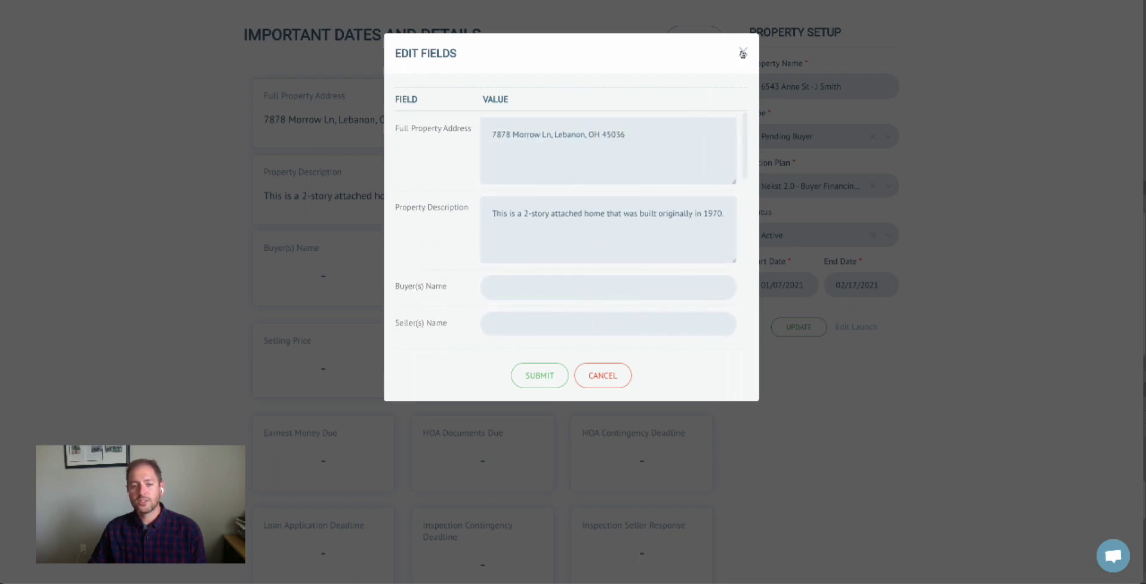
click(743, 53)
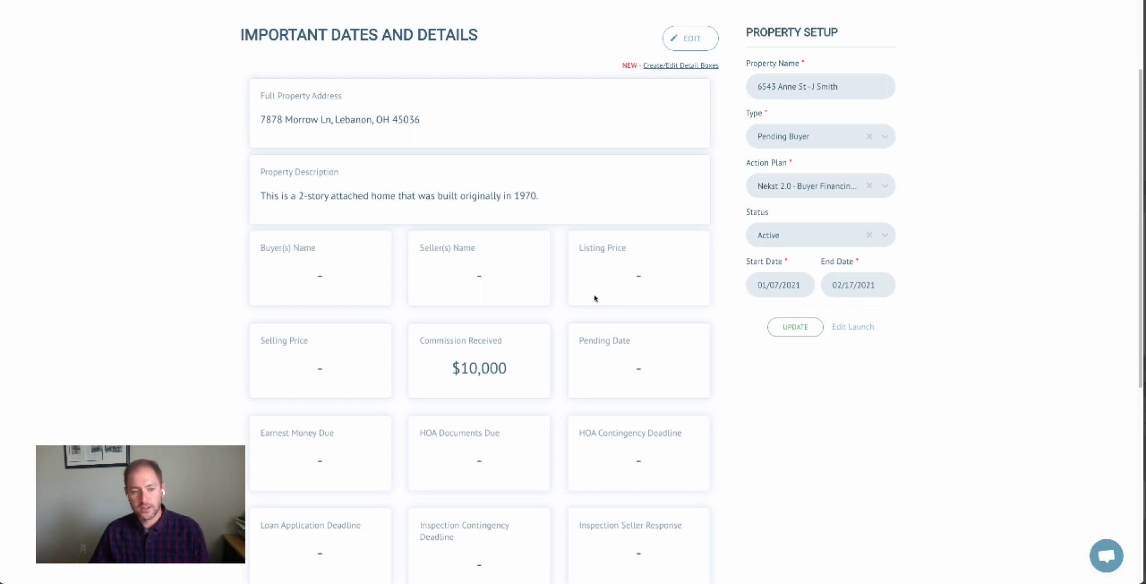
scroll(596, 263, up, 2)
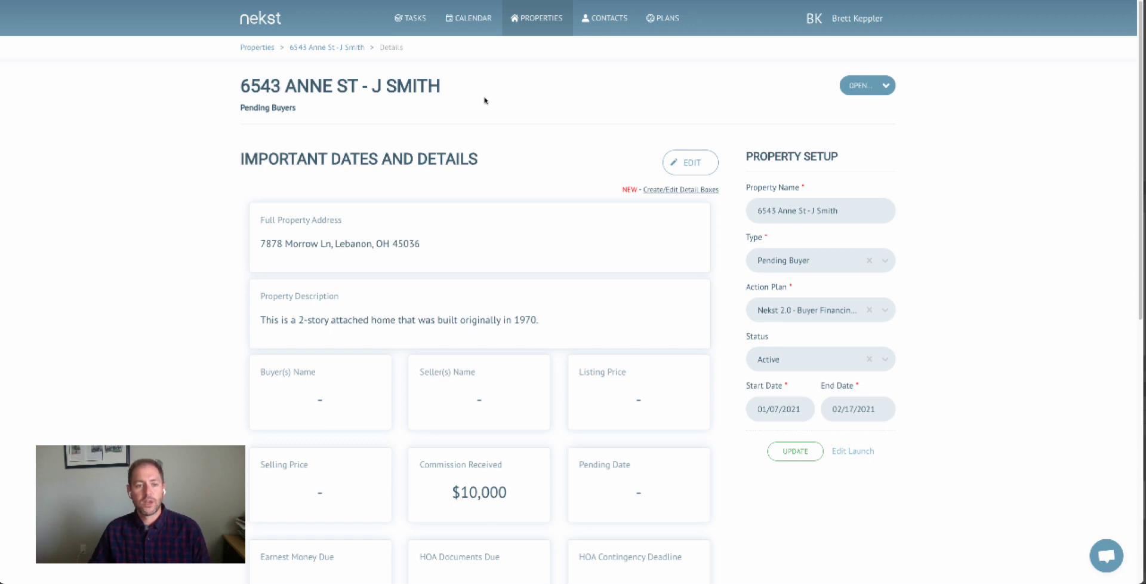
In the Pending Buyers detail box setup, set Buyer(s) Name to Hide.
click(856, 19)
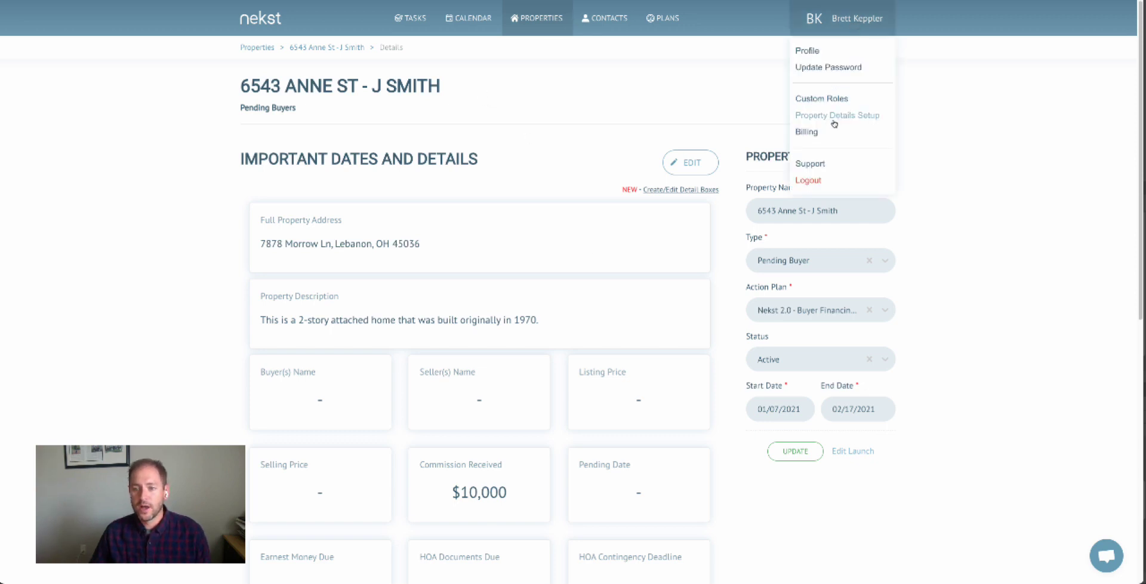
click(835, 115)
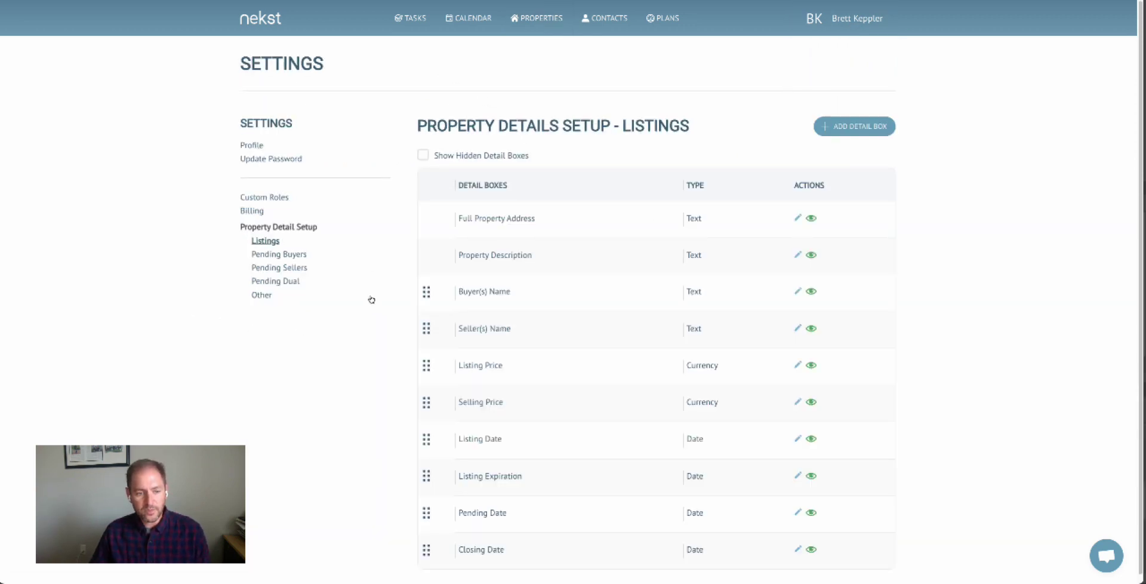
click(283, 255)
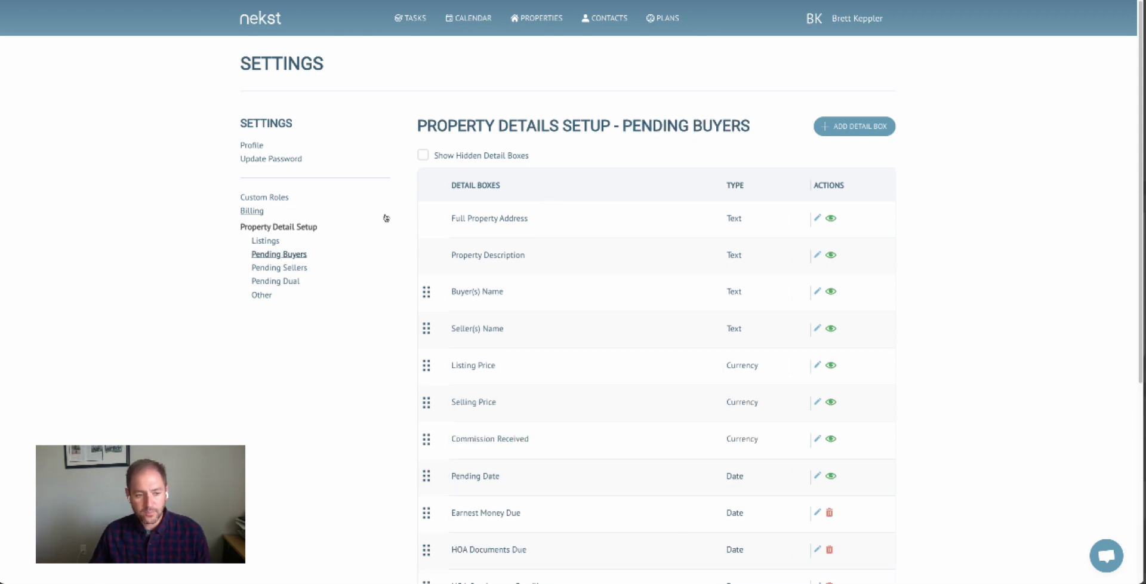
scroll(652, 251, down, 2)
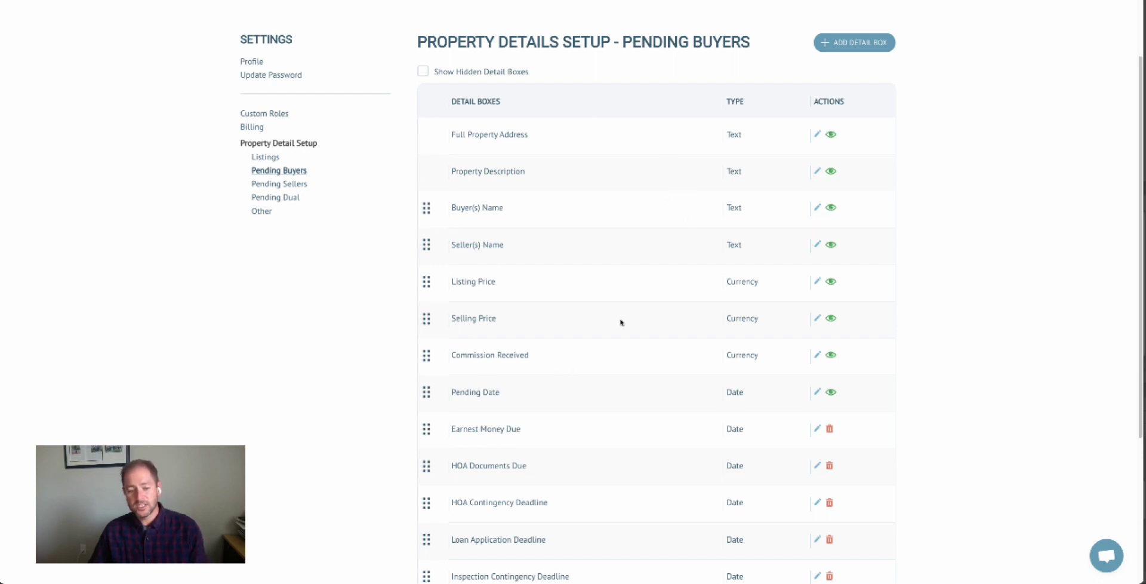
click(817, 207)
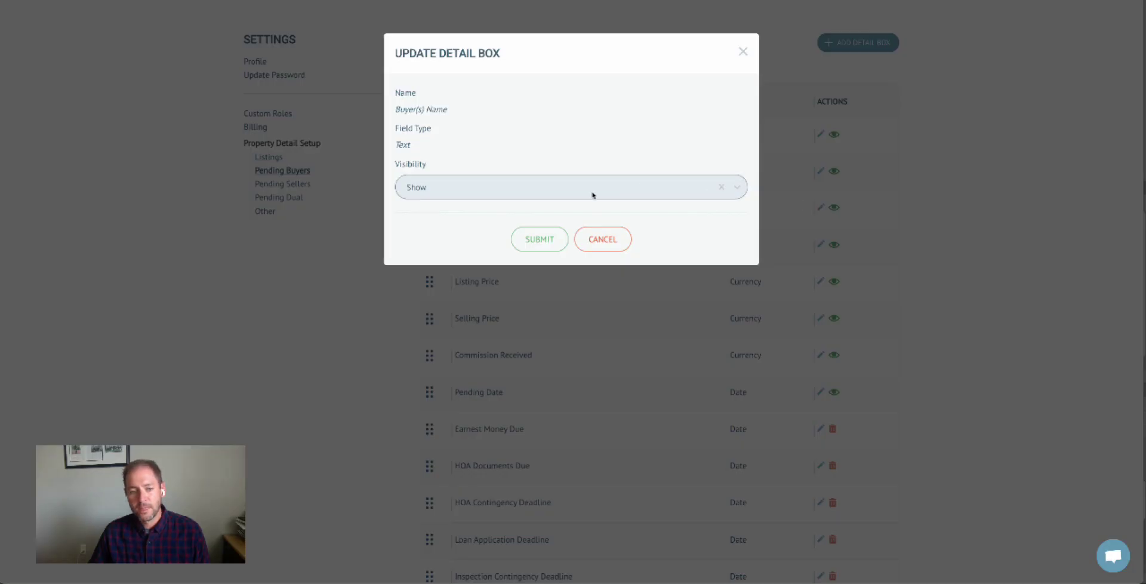
click(593, 193)
click(502, 236)
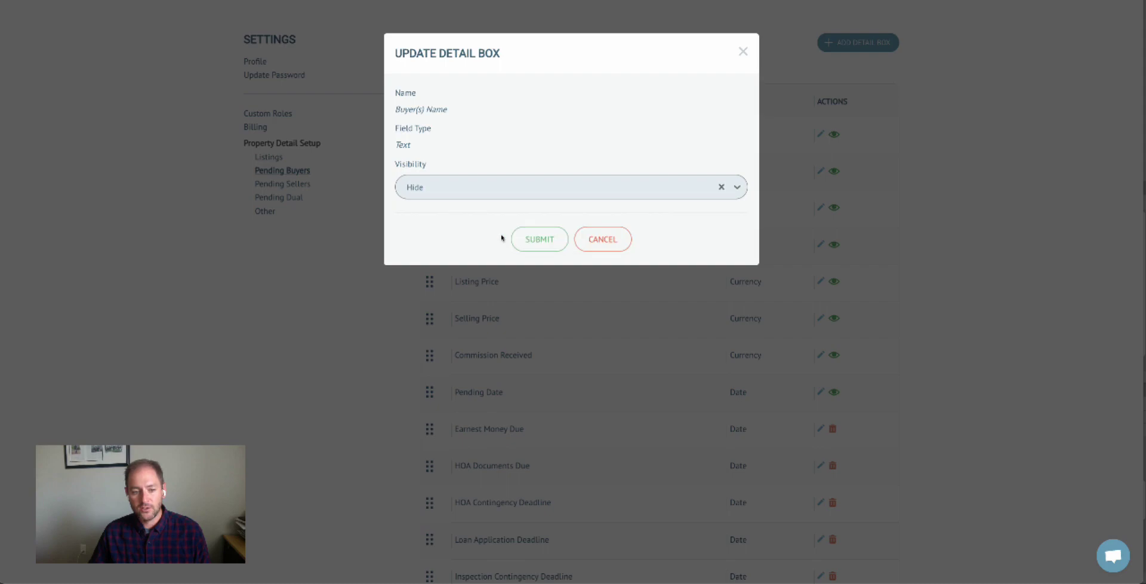
click(539, 238)
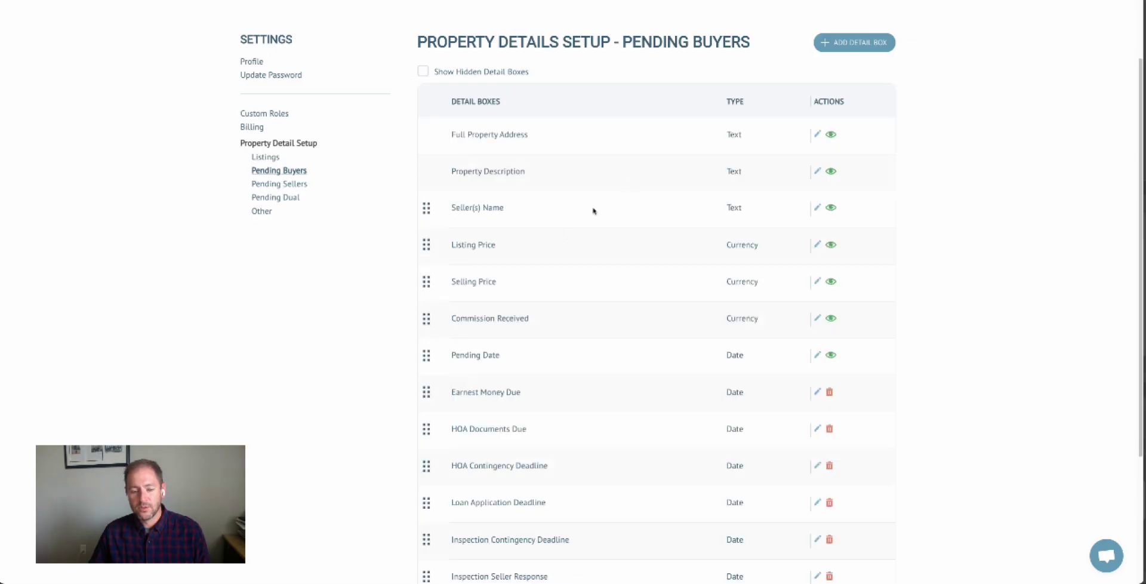
Turn on Show Hidden Detail Boxes and set Buyer(s) Name back to Show.
click(425, 72)
click(817, 207)
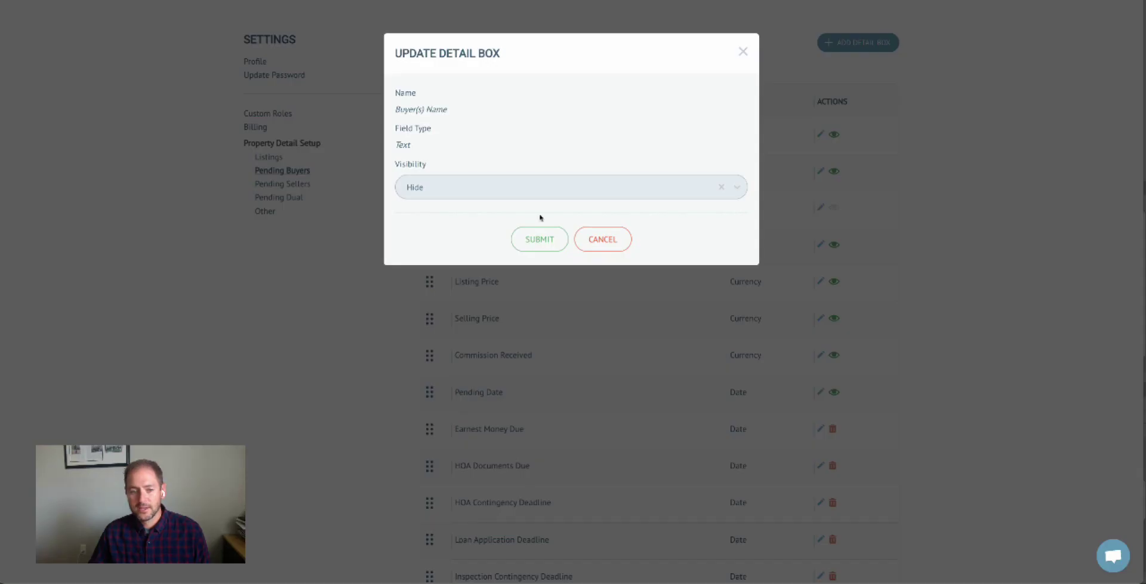
click(474, 192)
click(466, 214)
click(539, 239)
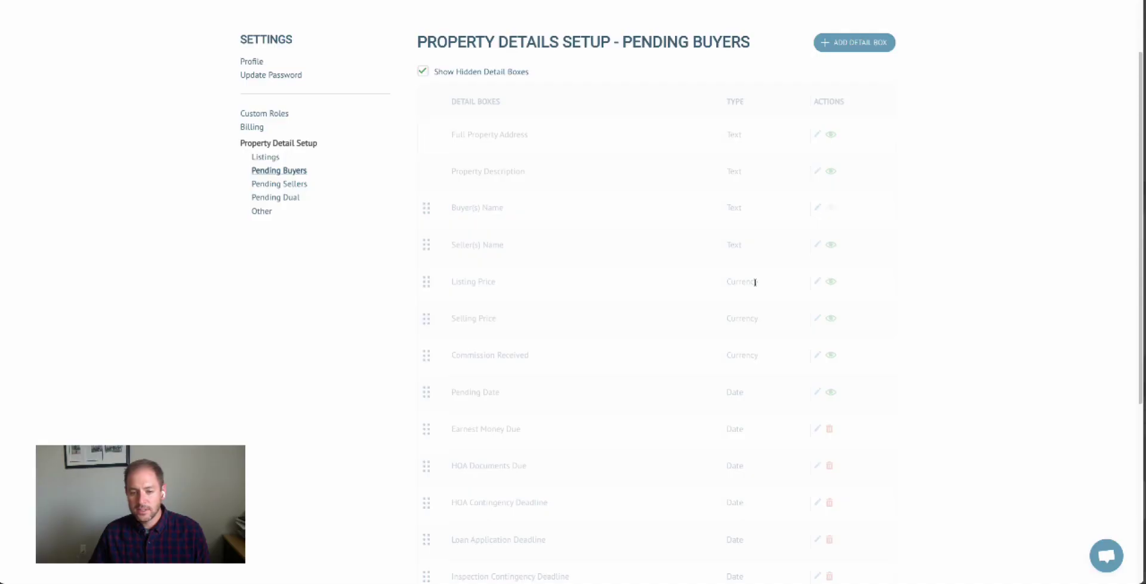
Create a detail box named 'Final Walkthrough' with field type Date and submit it.
click(843, 38)
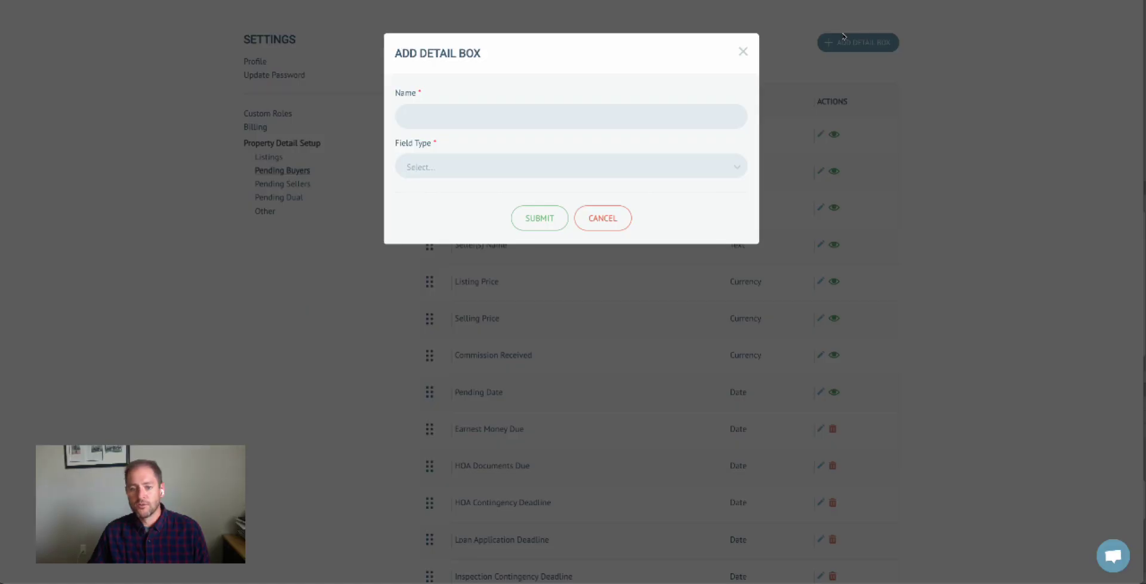
click(489, 120)
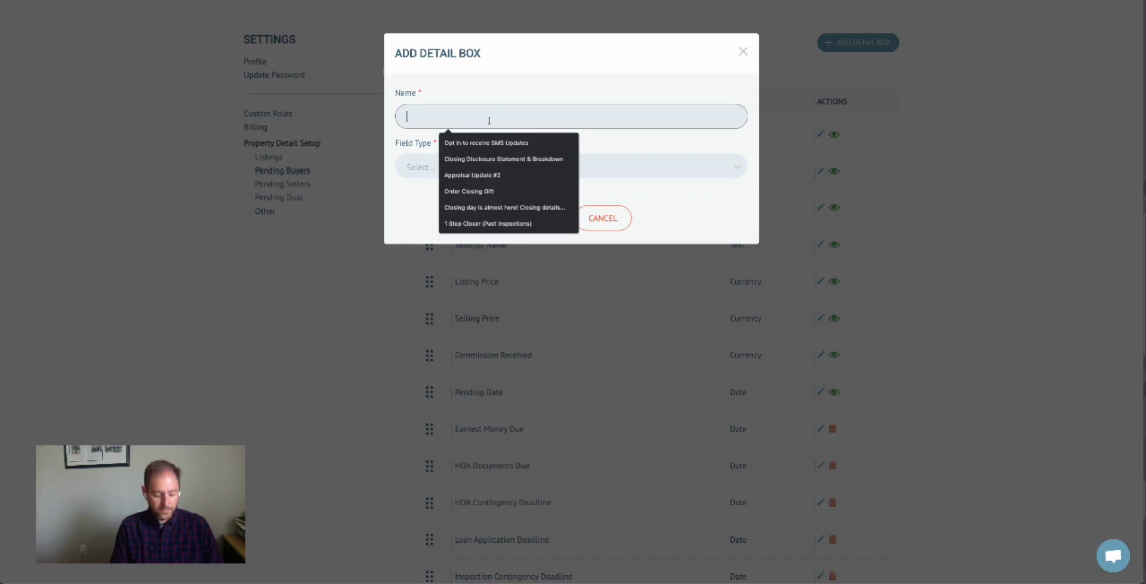
text(Final Walkthrough)
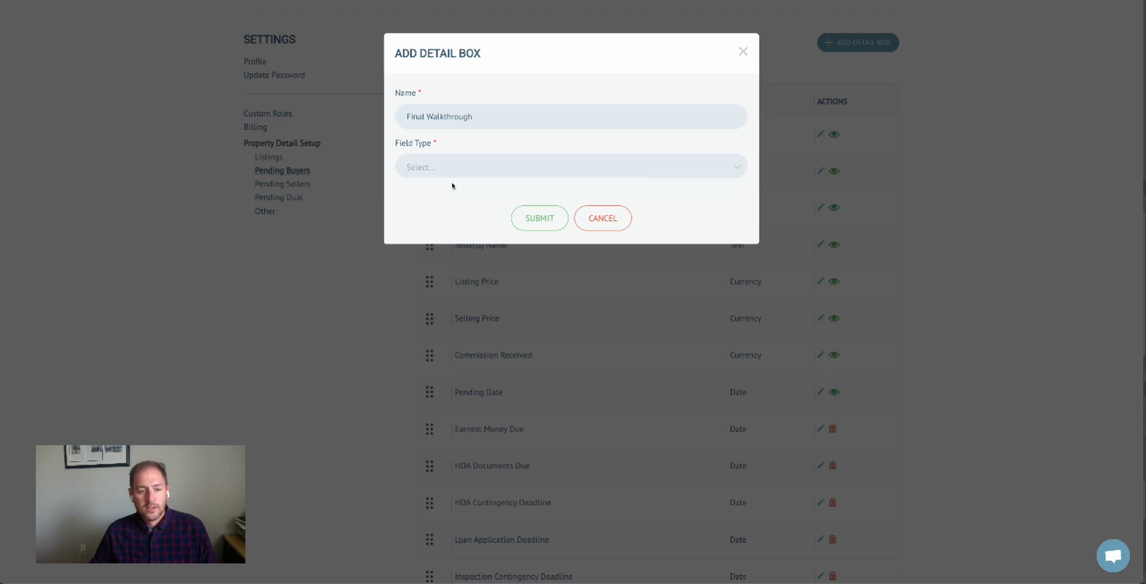
click(457, 169)
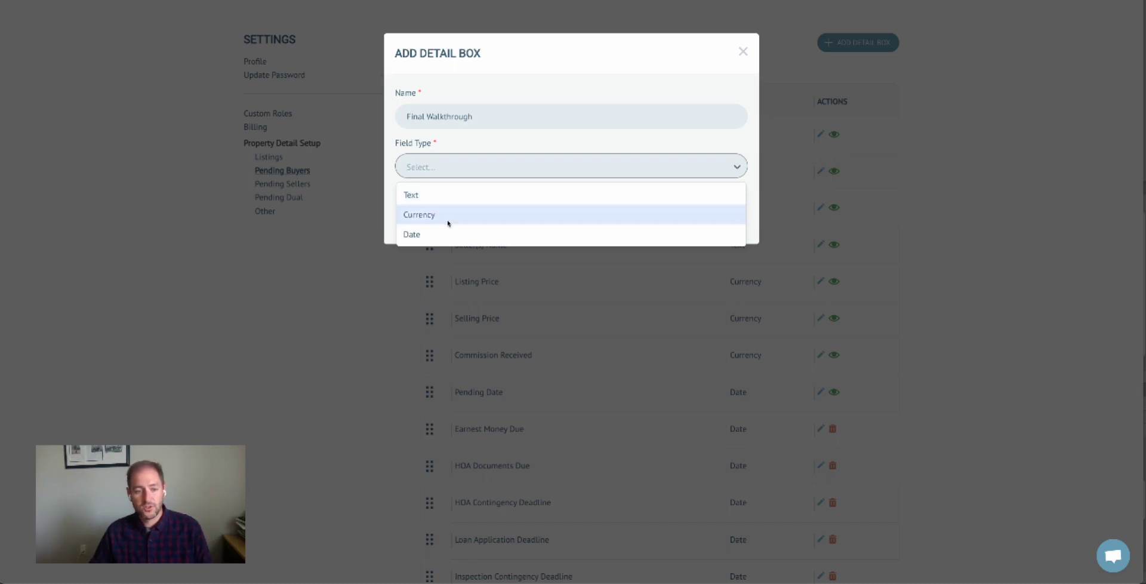
click(442, 236)
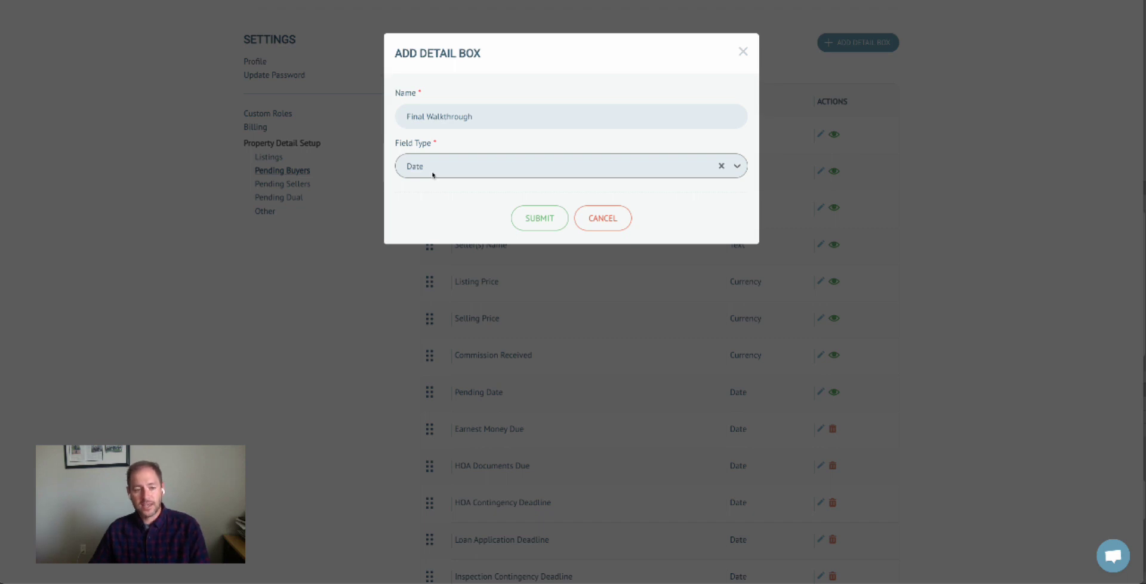
click(520, 215)
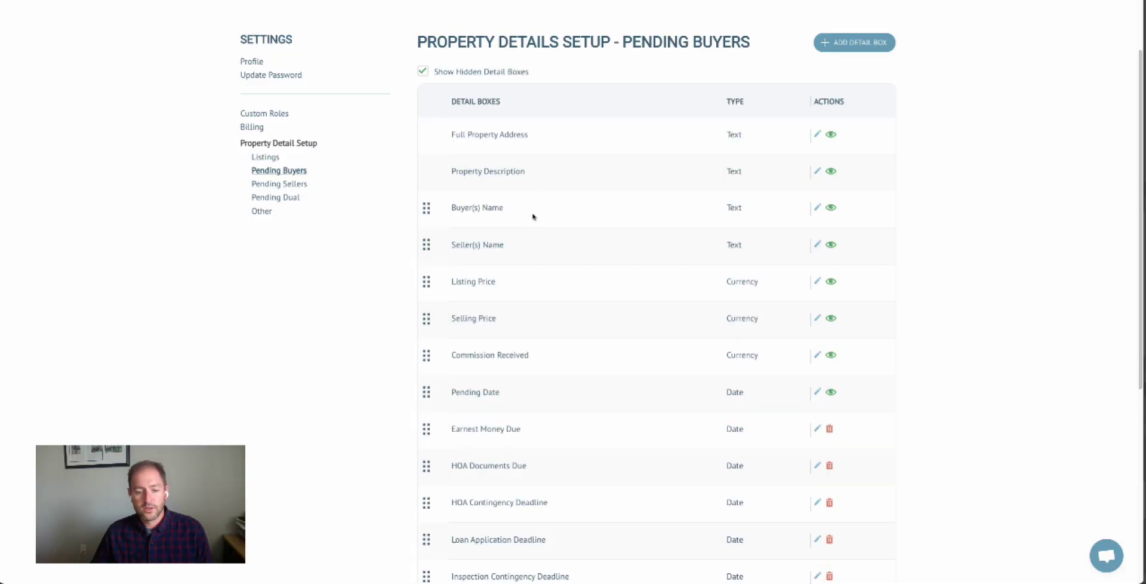
Drag Final Walkthrough up between Clear to Close Deadline and Closing Date.
scroll(531, 215, down, 3)
scroll(463, 281, down, 3)
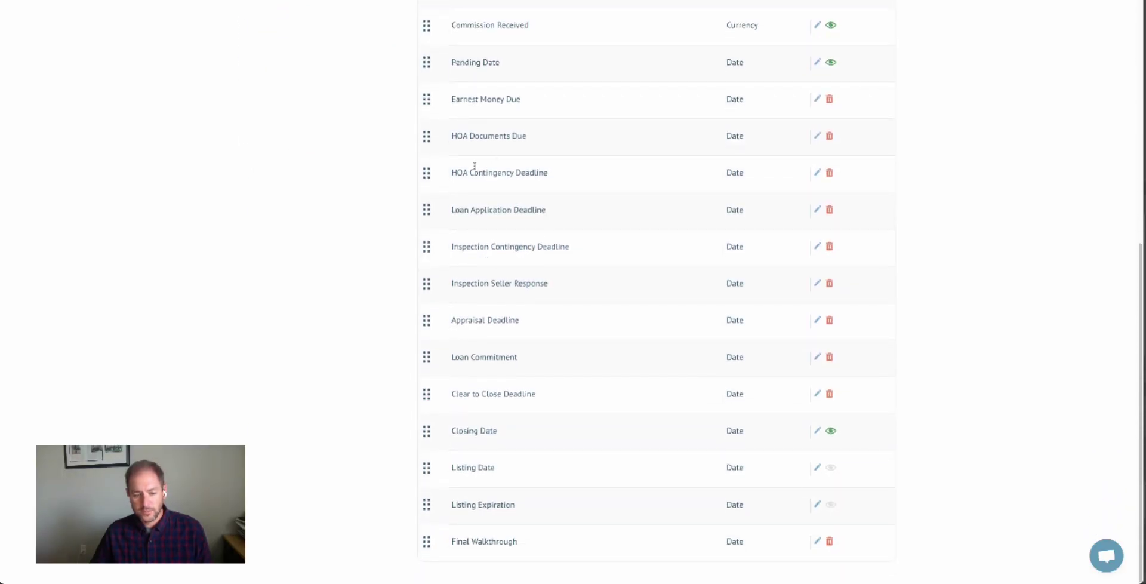
drag(423, 540, 424, 432)
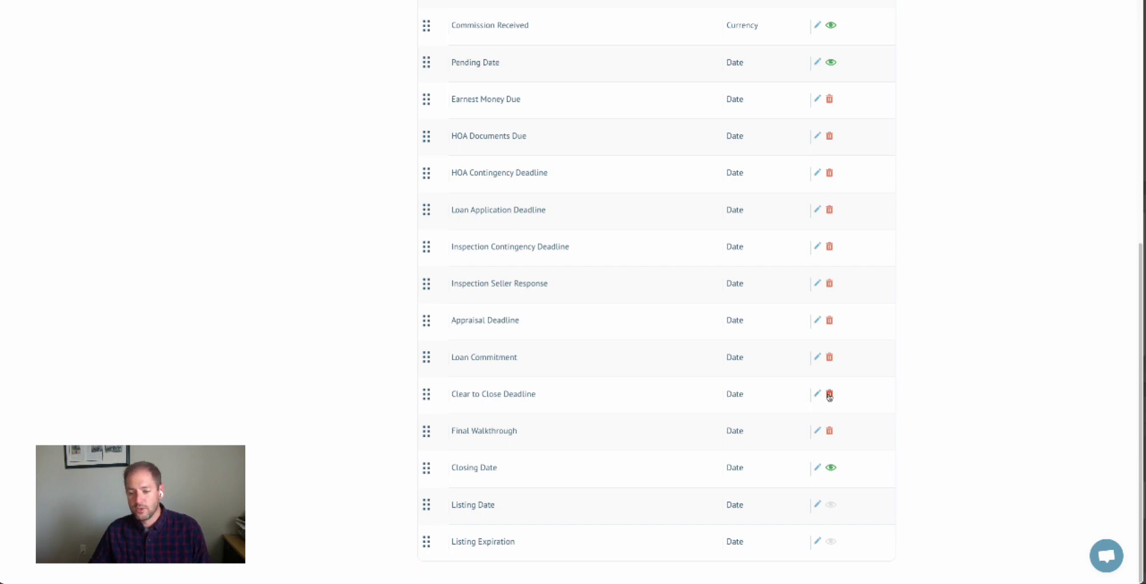
scroll(829, 395, up, 6)
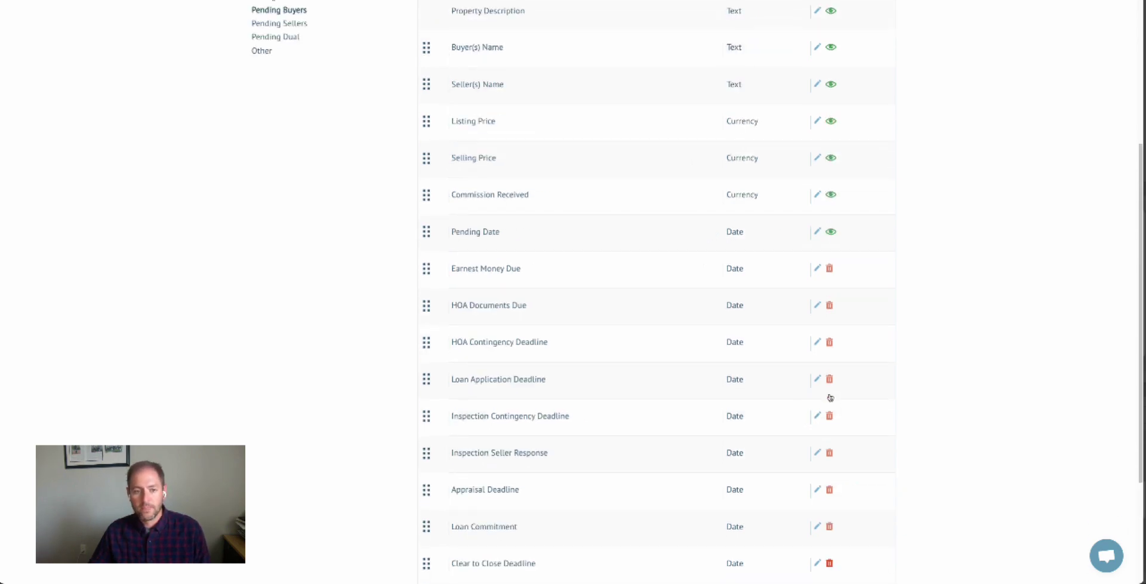
scroll(640, 197, up, 1)
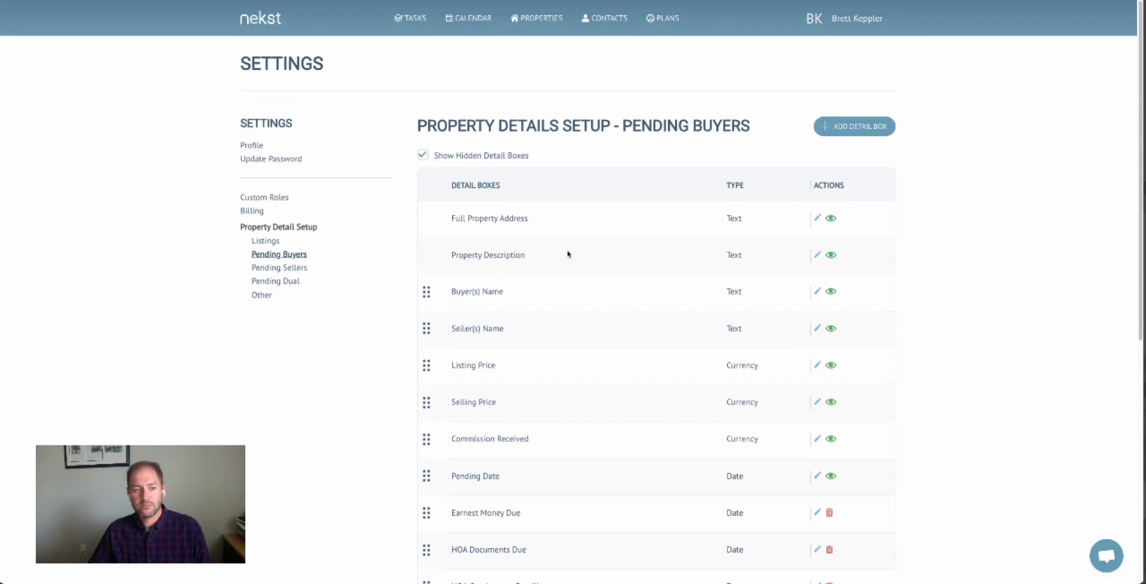
On Action Plans, choose 'Nekst 2.0 - Buyer Cash Closing Plan' from the Choose plan list.
click(662, 26)
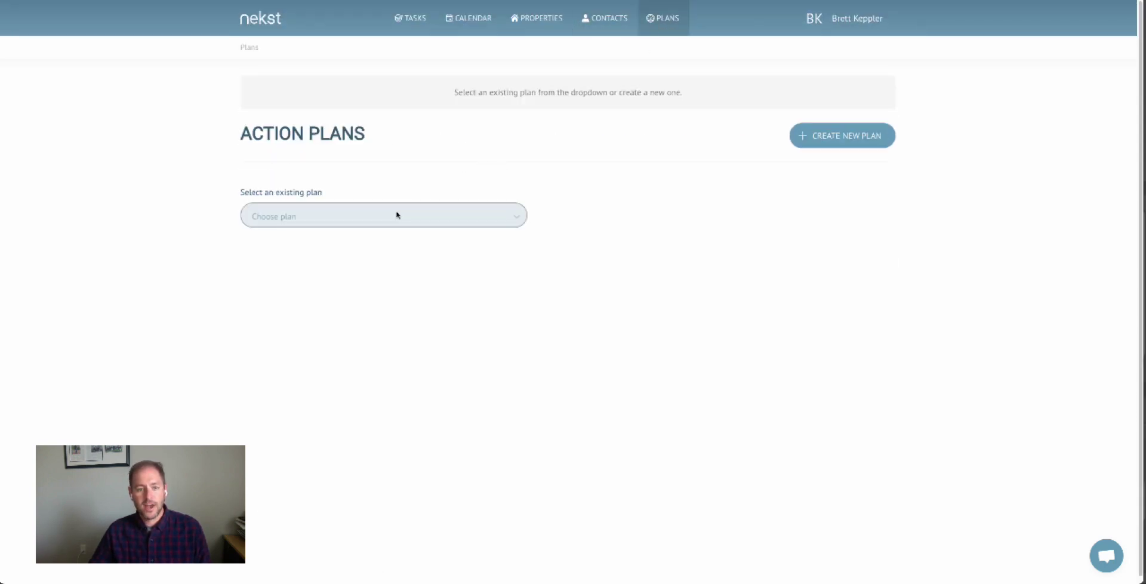
click(396, 215)
scroll(402, 284, down, 2)
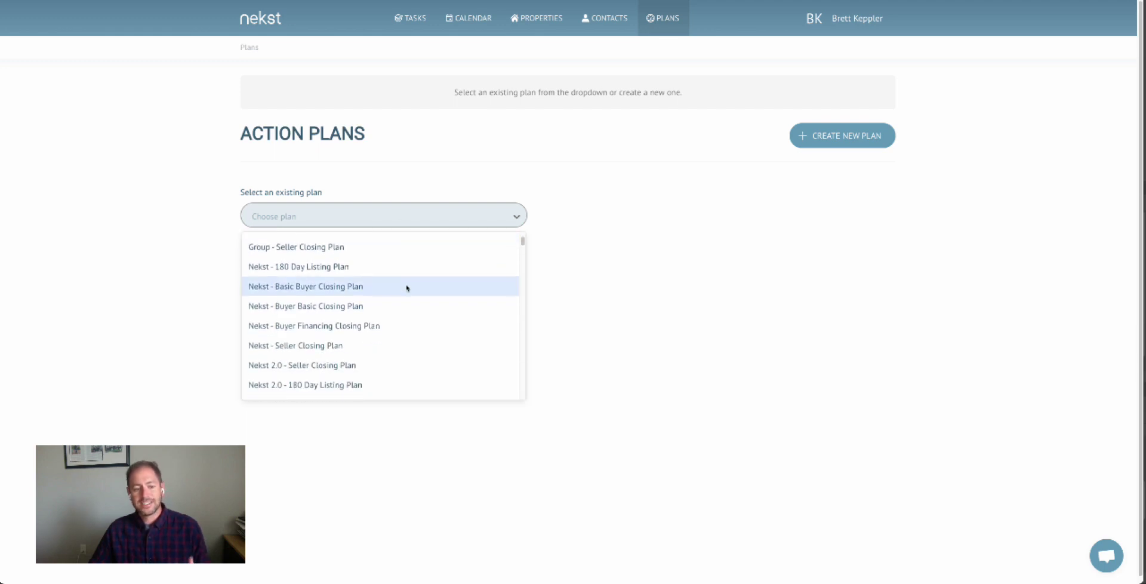
scroll(405, 287, down, 5)
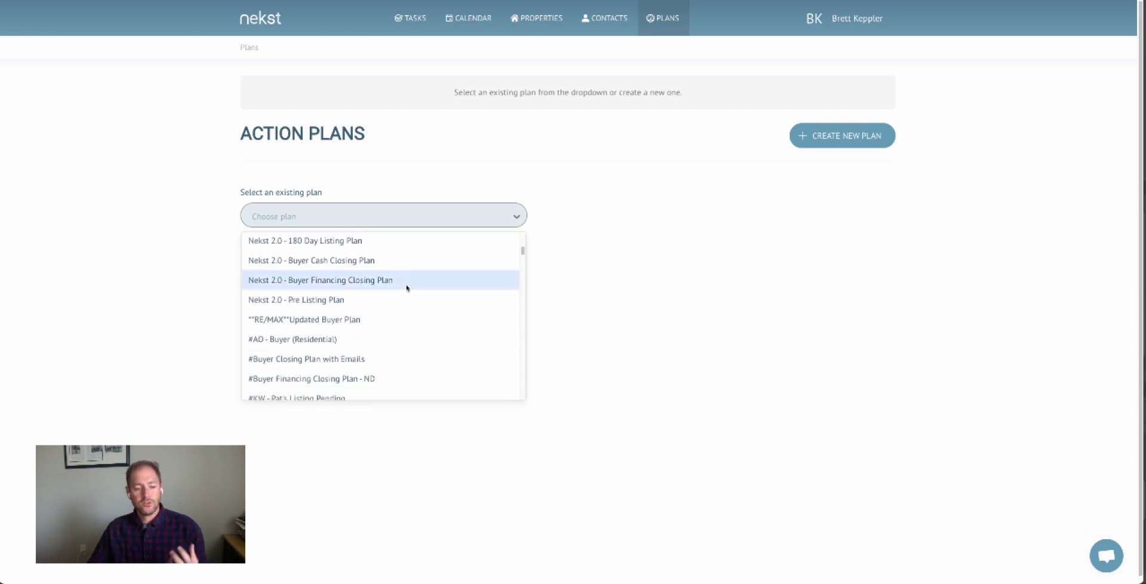
scroll(407, 287, down, 6)
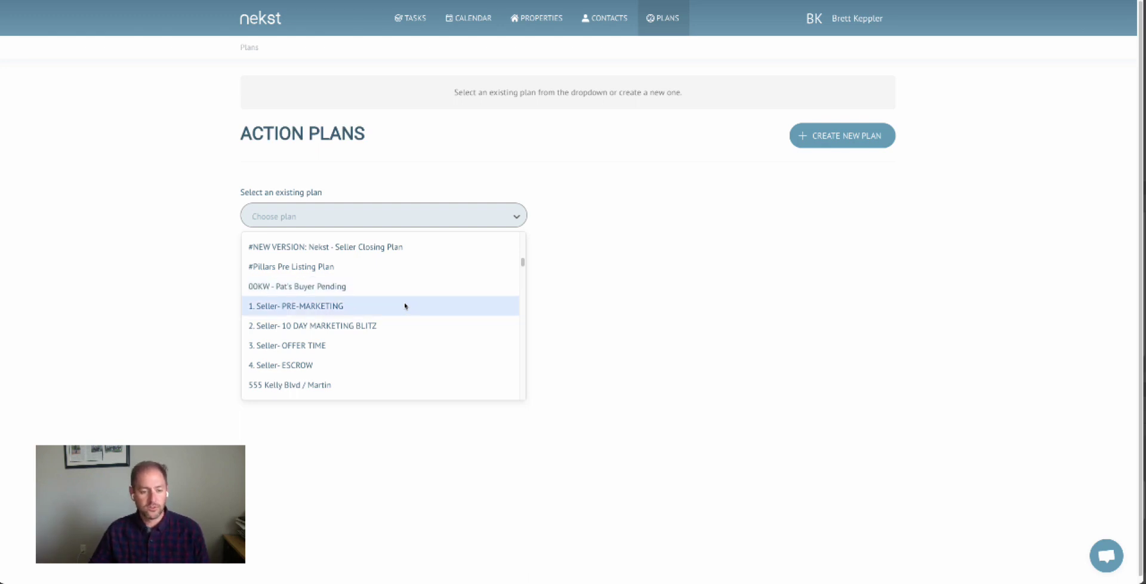
scroll(405, 306, down, 10)
scroll(405, 305, down, 5)
scroll(405, 305, up, 5)
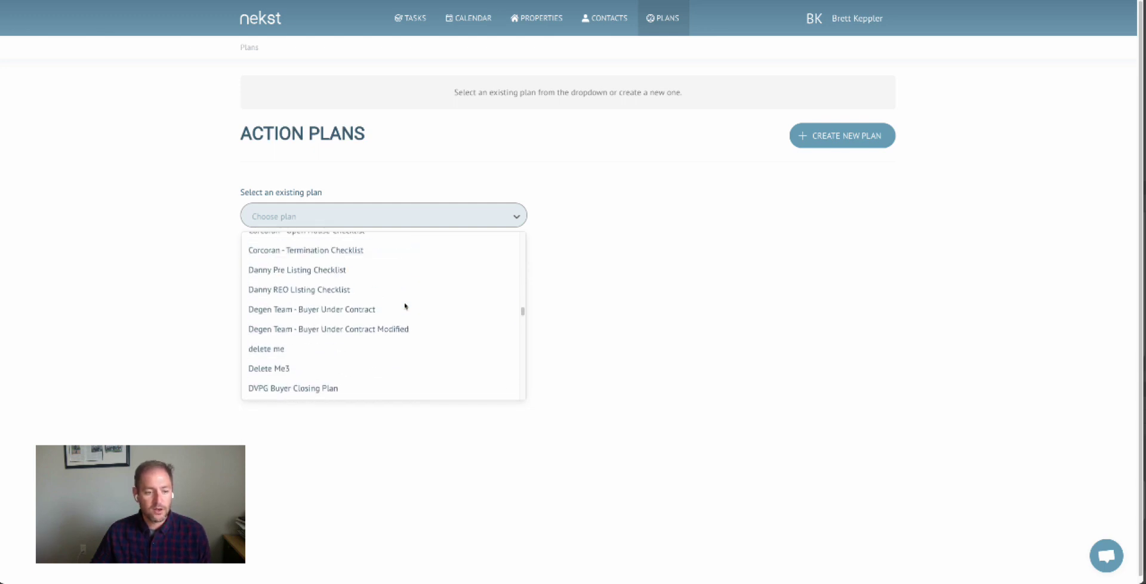
scroll(405, 305, down, 6)
scroll(405, 305, down, 12)
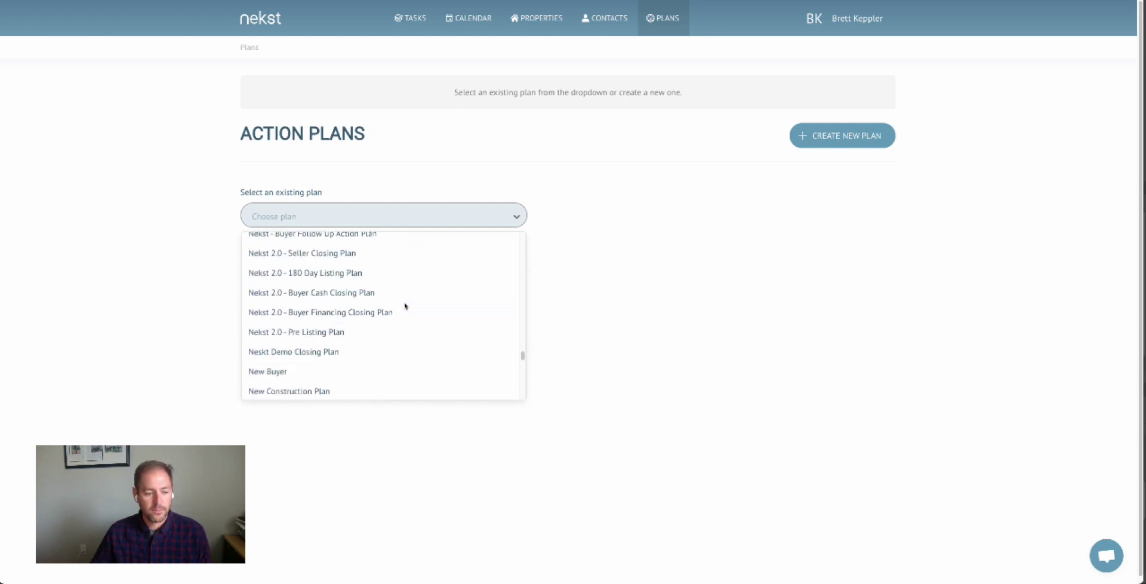
scroll(382, 295, up, 2)
click(330, 285)
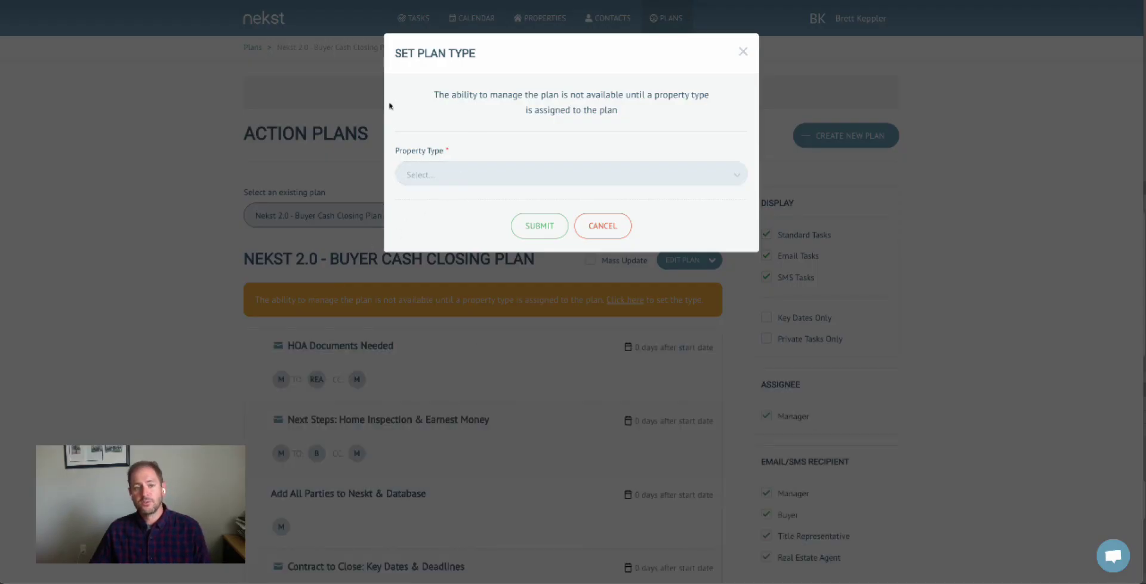
Set the plan's property type to Pending Buyer, submit, and browse its task list.
click(443, 177)
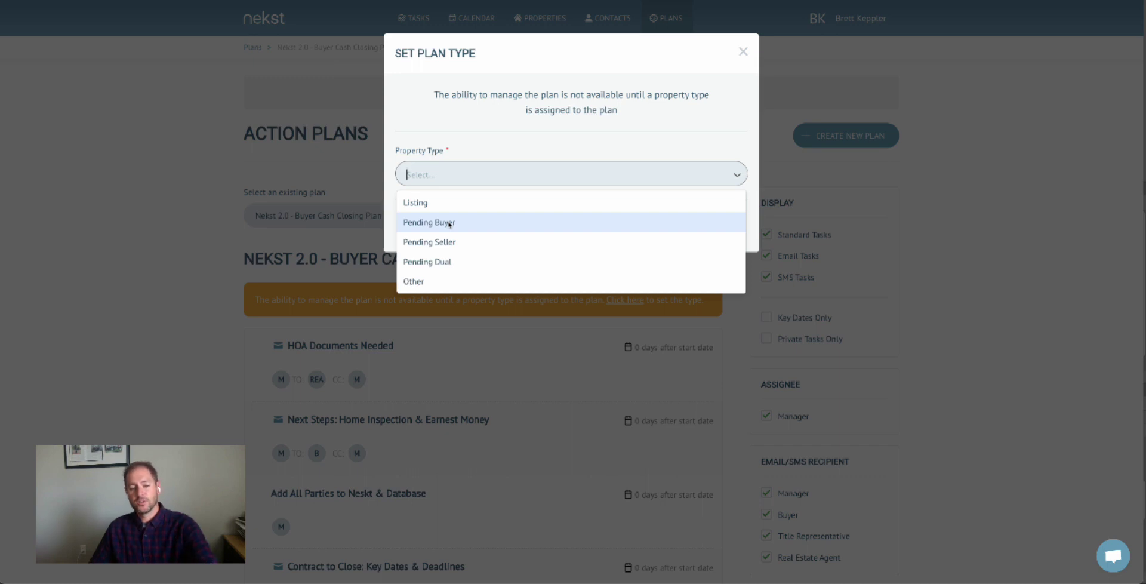
click(449, 223)
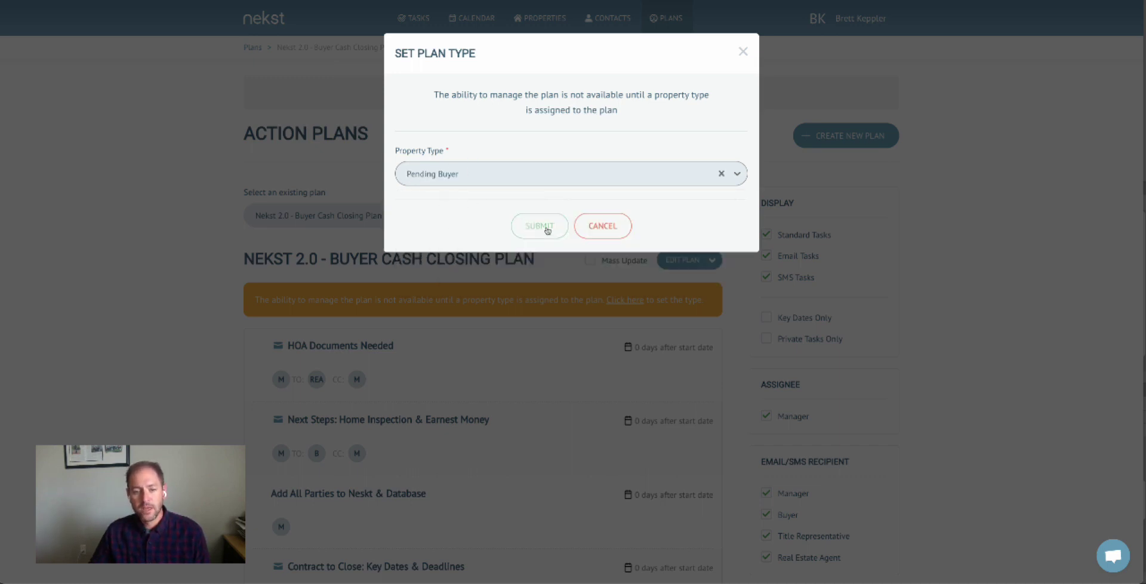
click(546, 227)
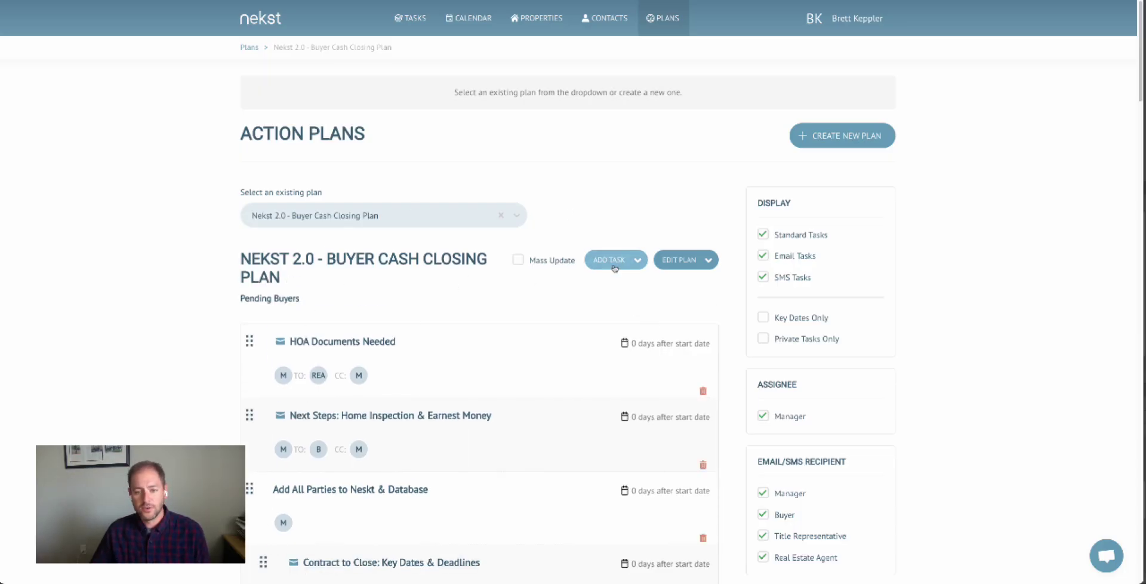
click(692, 263)
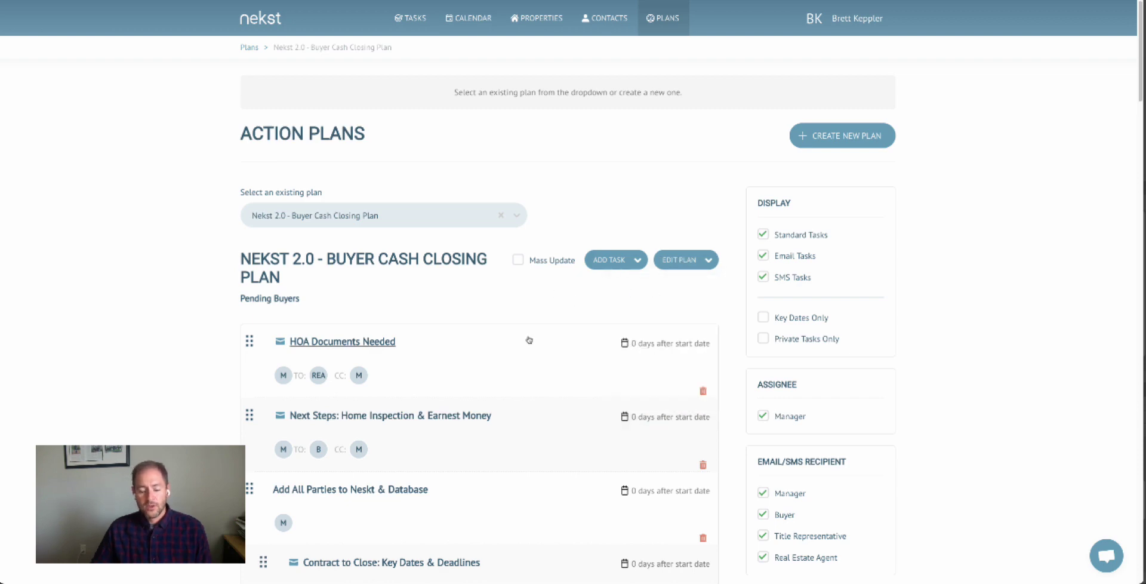
scroll(527, 336, down, 2)
scroll(529, 340, down, 2)
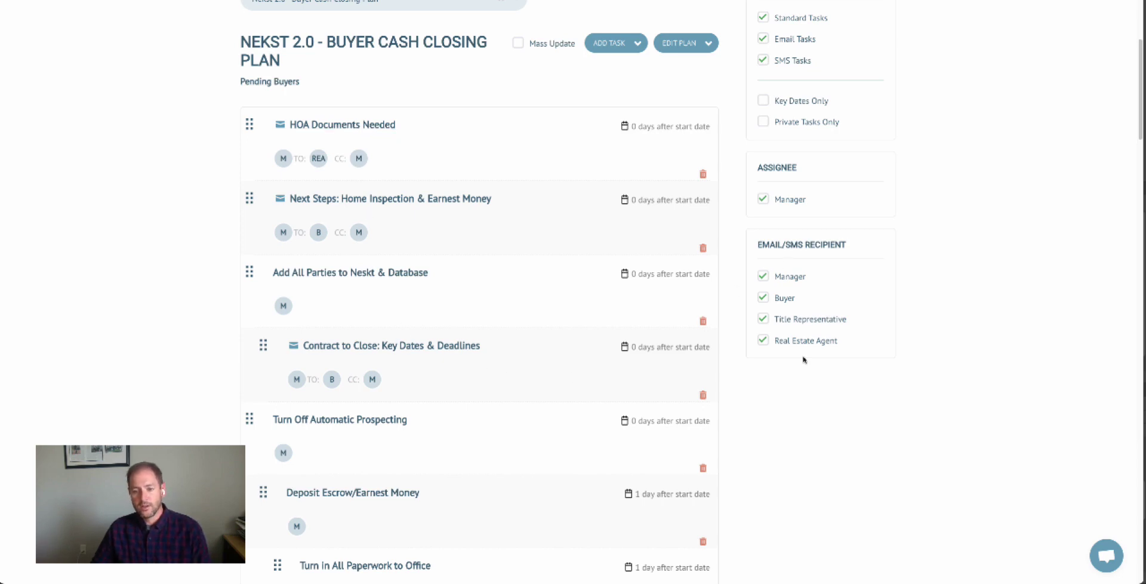
Set Schedule Final Walkthrough's Link to Detail Box to Final Walkthrough and update the task.
scroll(420, 299, down, 15)
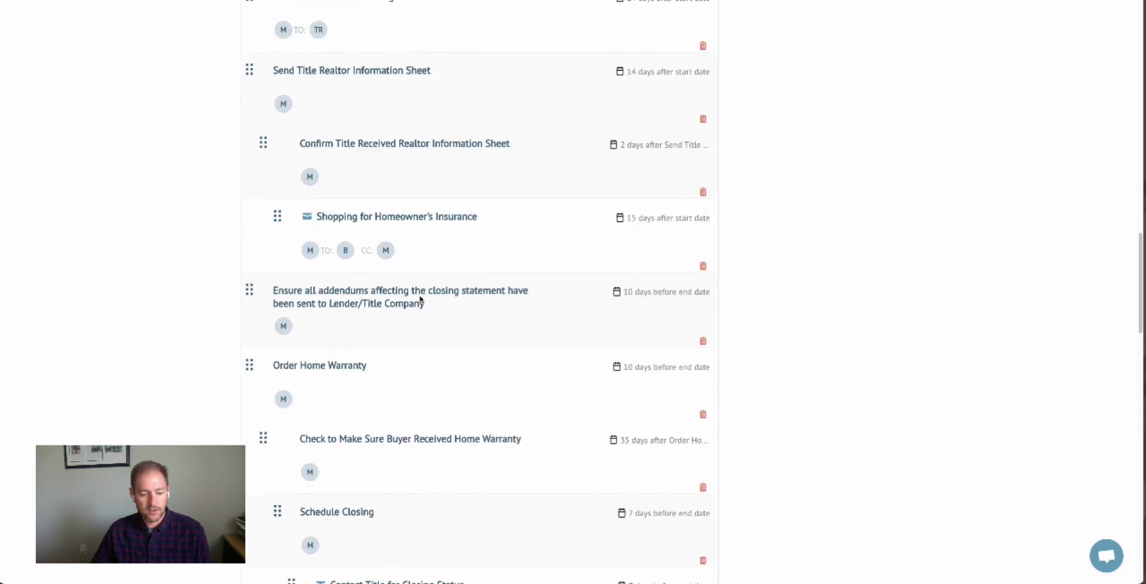
scroll(421, 298, down, 12)
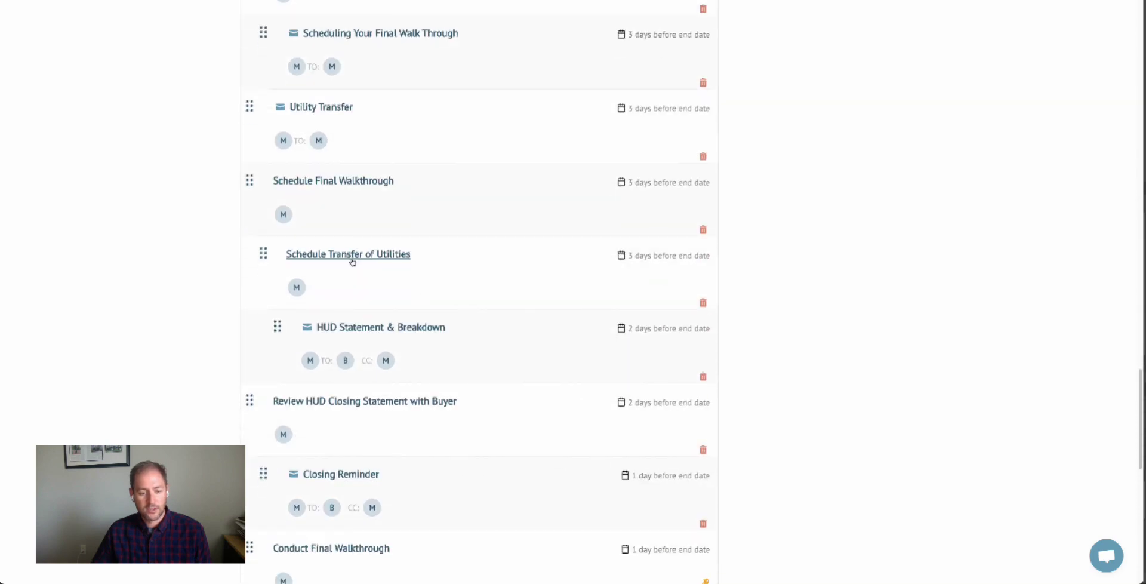
scroll(410, 282, down, 6)
scroll(410, 281, down, 5)
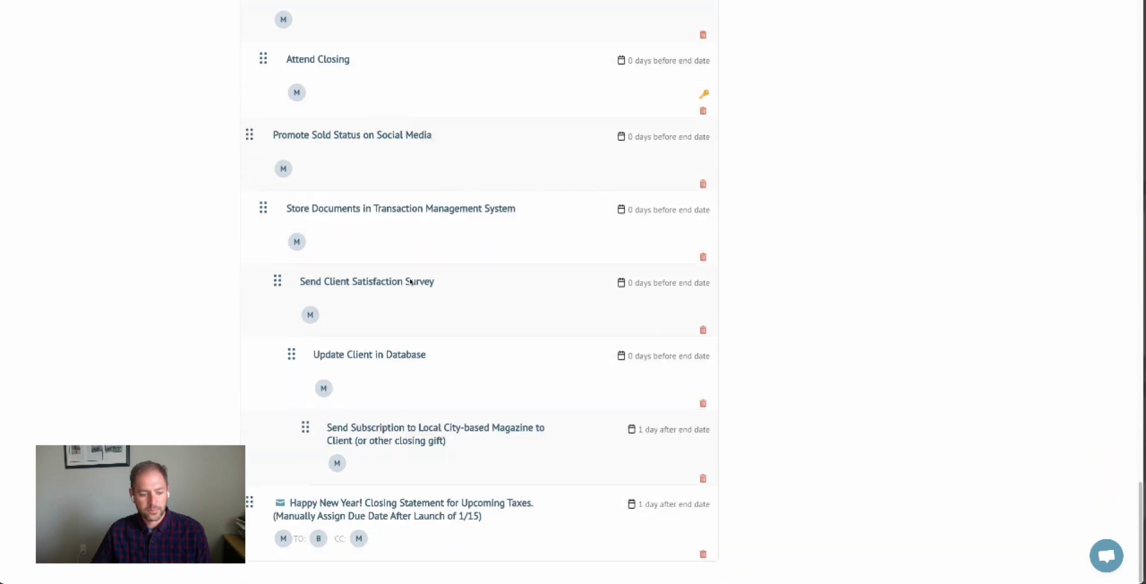
scroll(410, 281, up, 8)
scroll(410, 282, up, 3)
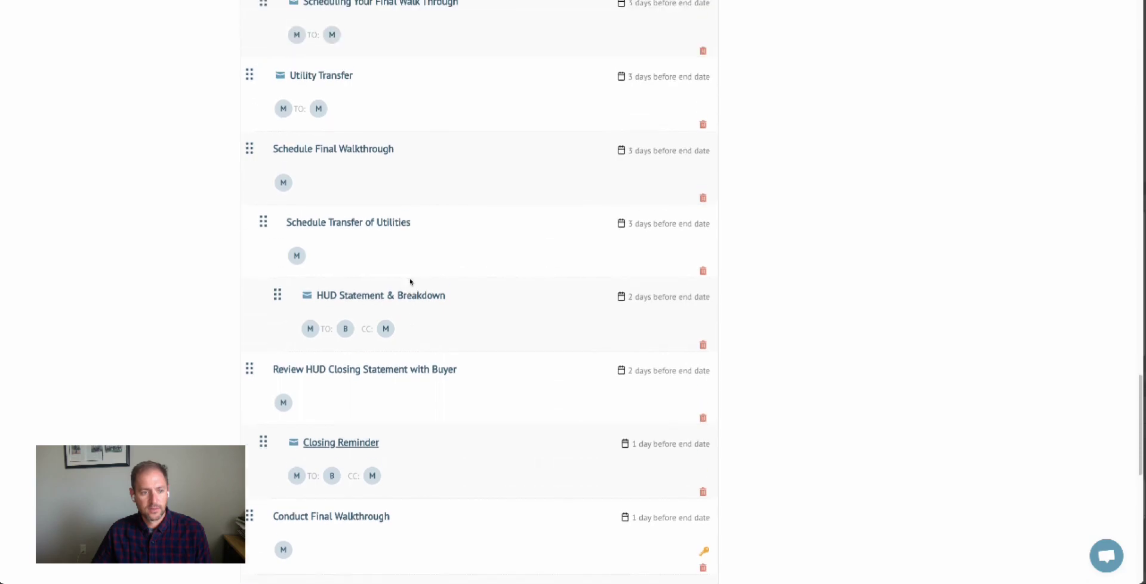
click(362, 219)
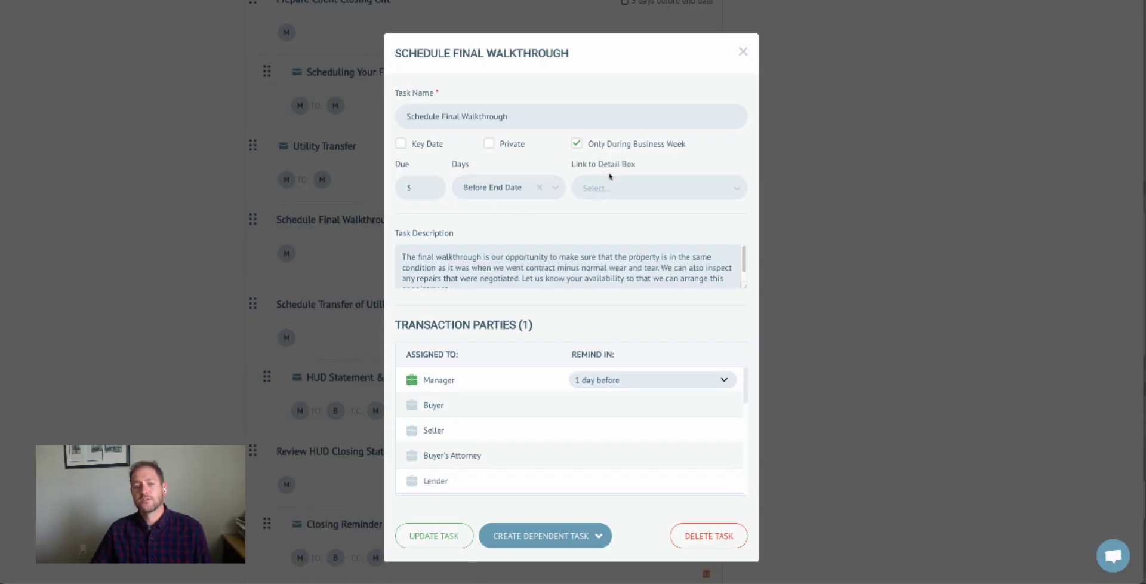
double_click(576, 164)
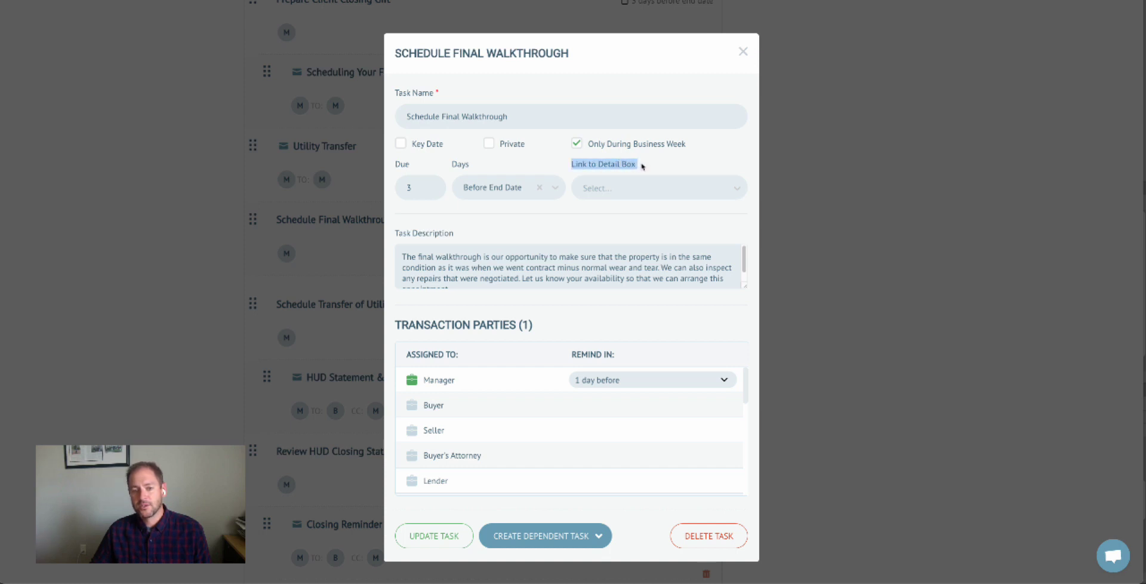
click(644, 196)
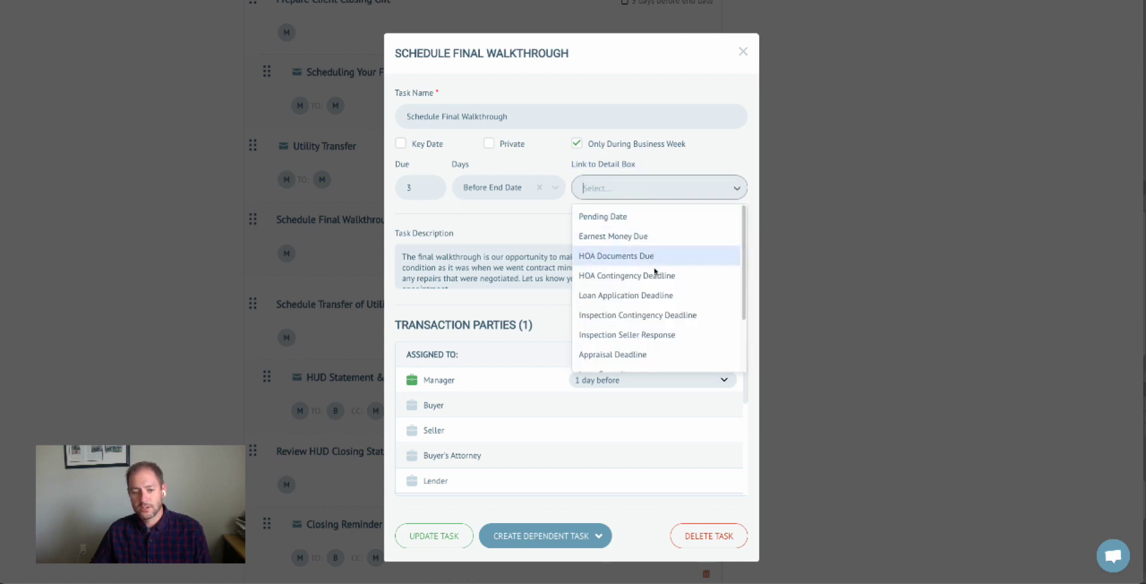
scroll(659, 292, down, 2)
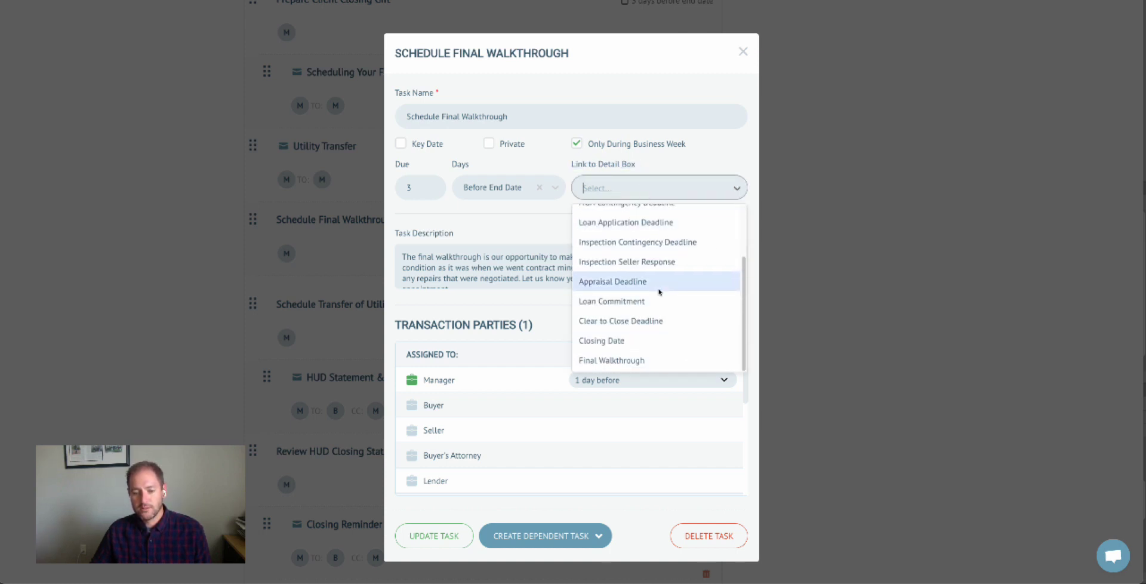
click(624, 359)
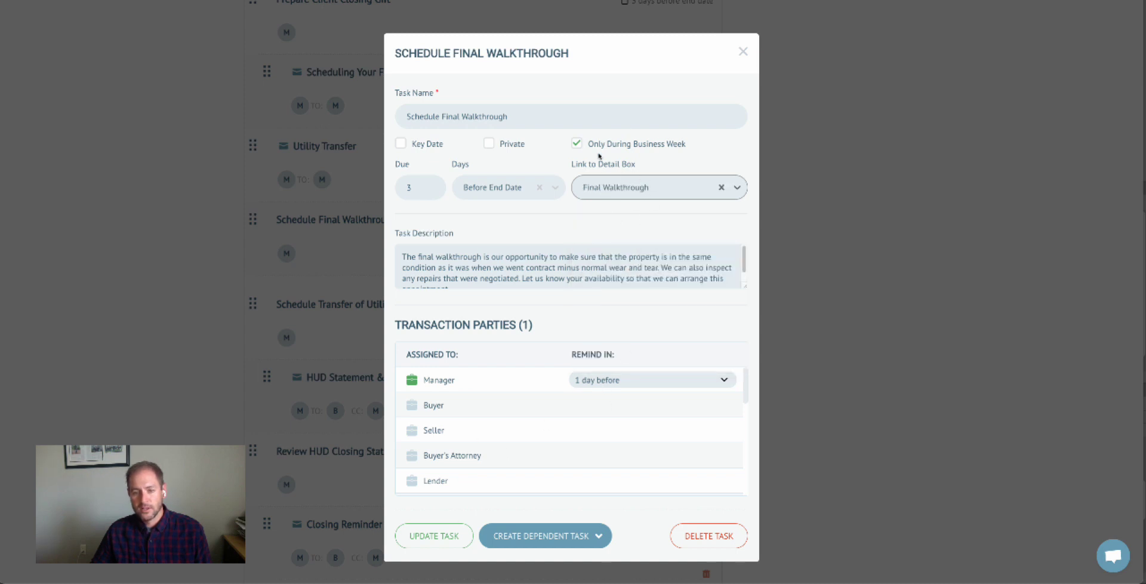
click(438, 535)
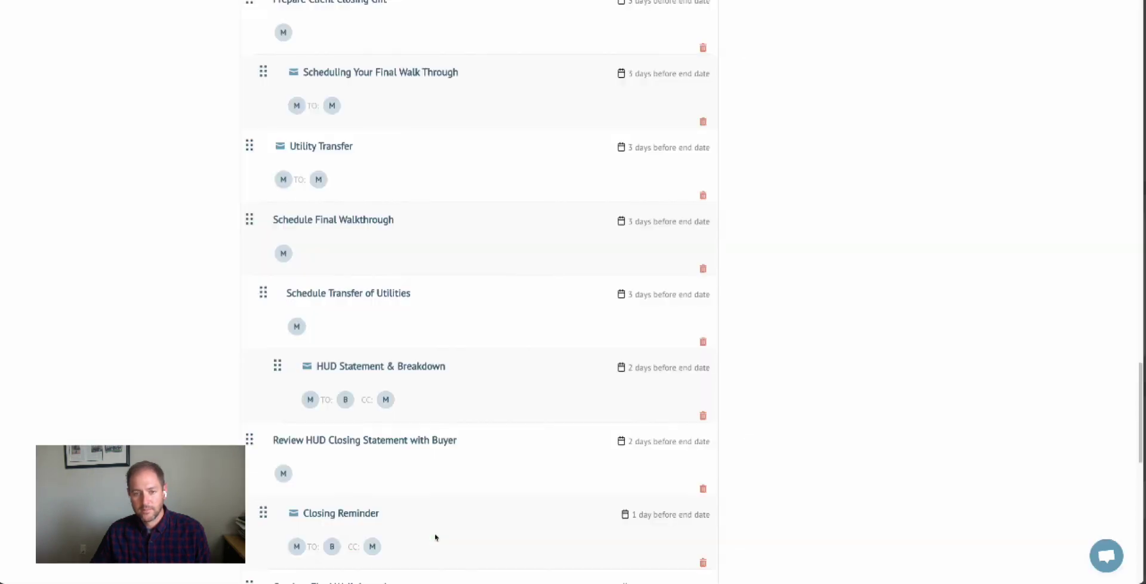
Link the Deliver Inspection Findings Addendum task to Inspection Contingency Deadline and update it.
scroll(452, 344, up, 12)
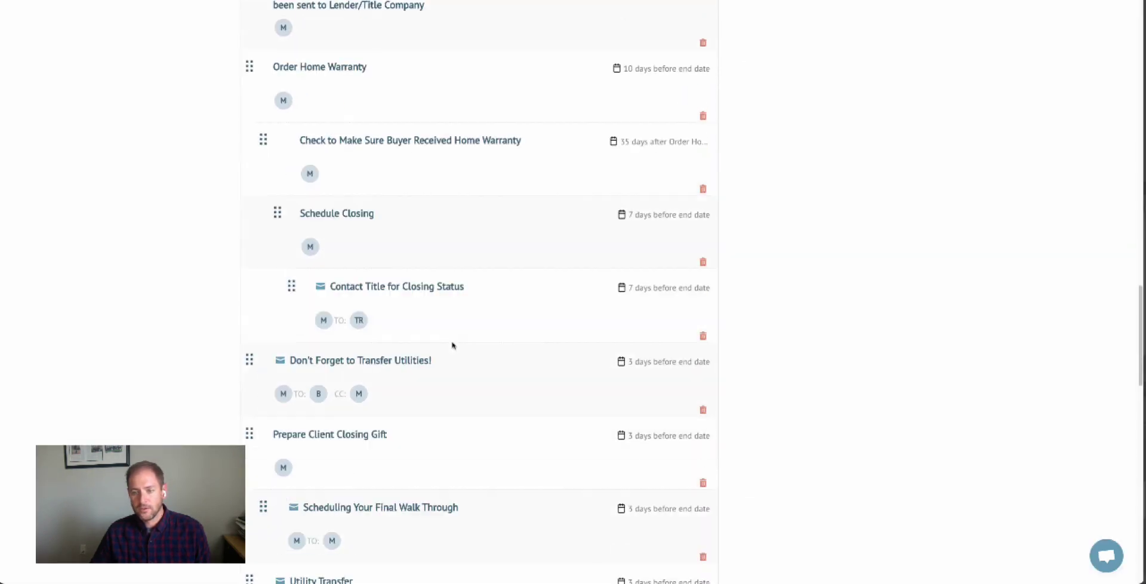
scroll(452, 345, up, 15)
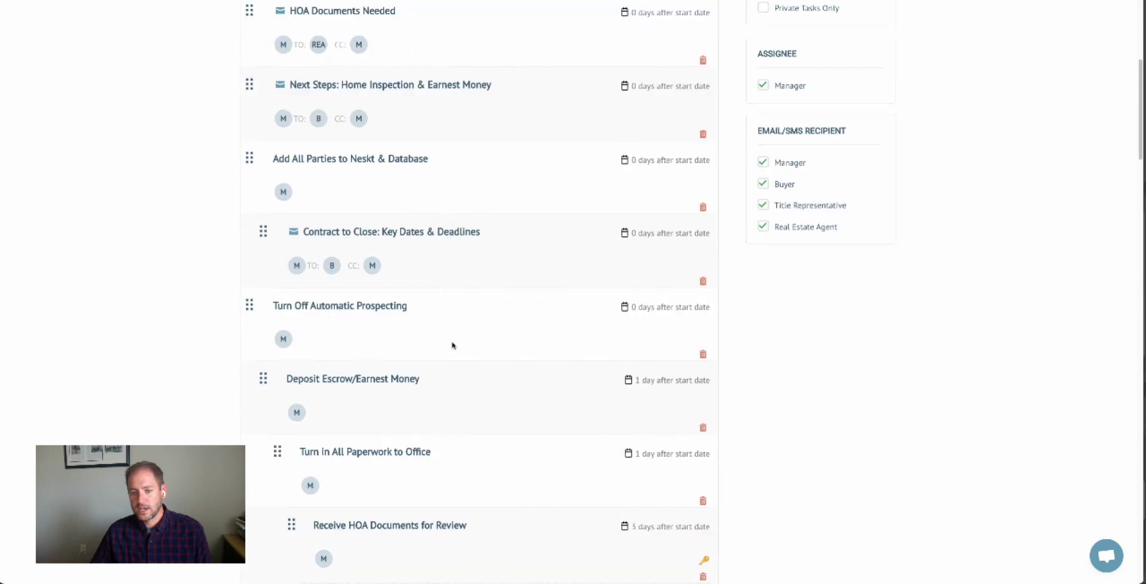
scroll(451, 345, up, 3)
scroll(451, 345, down, 5)
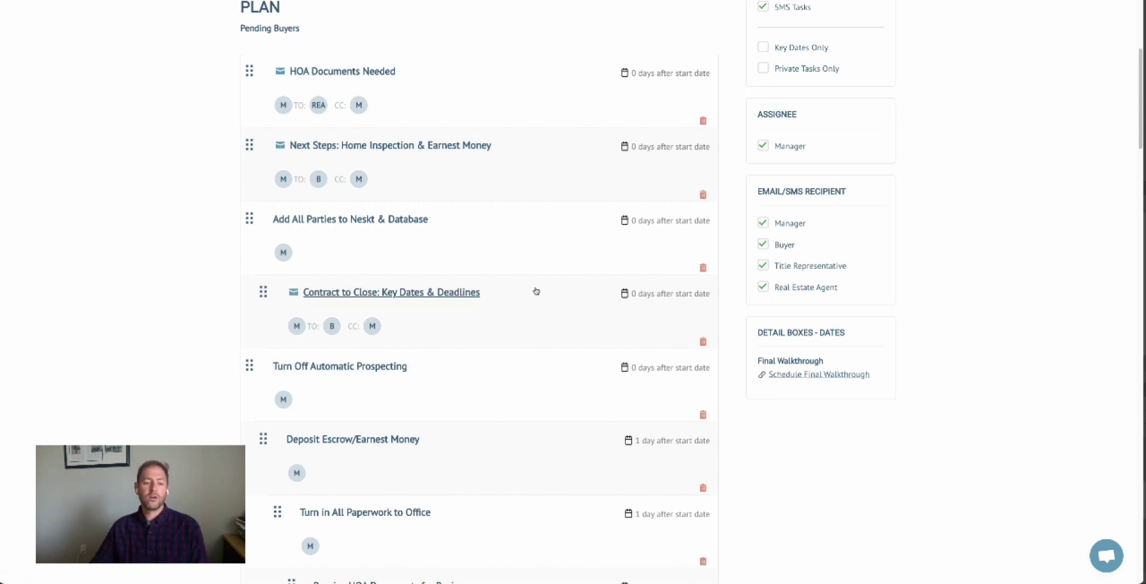
scroll(536, 291, down, 1)
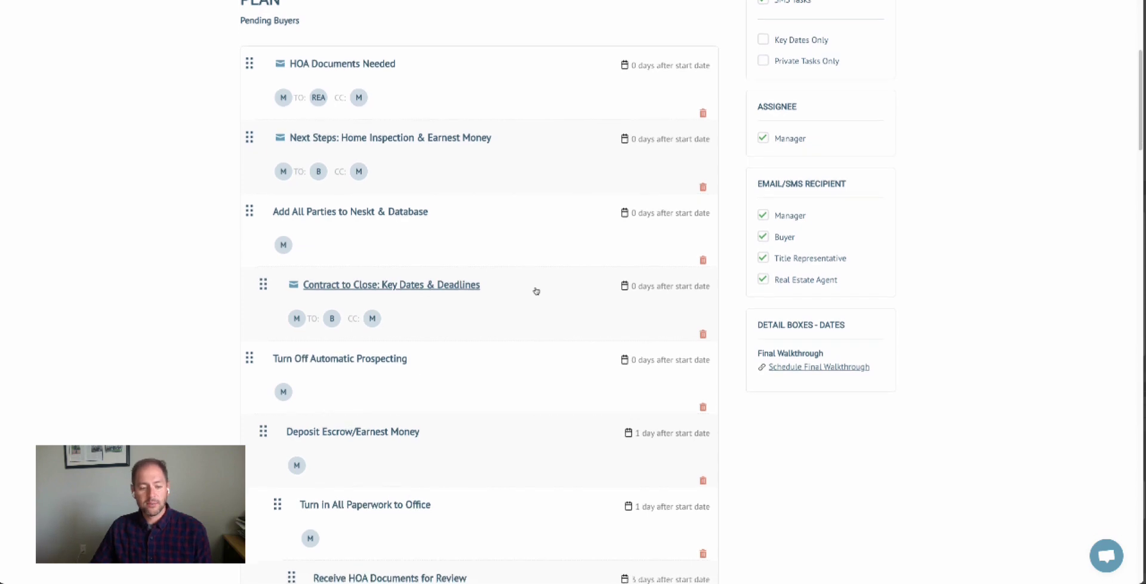
scroll(536, 290, down, 6)
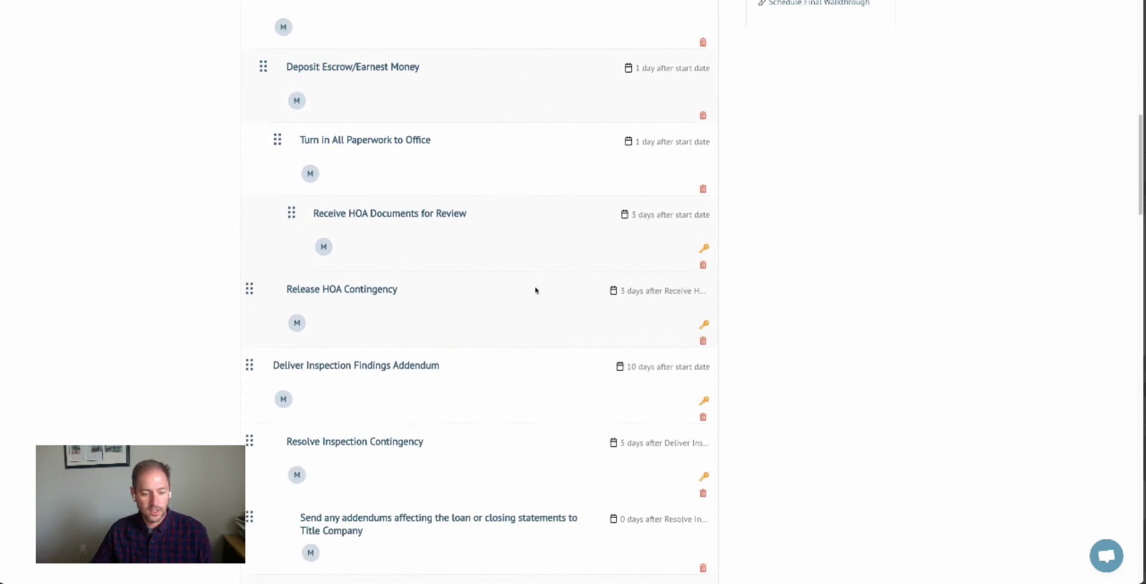
click(370, 366)
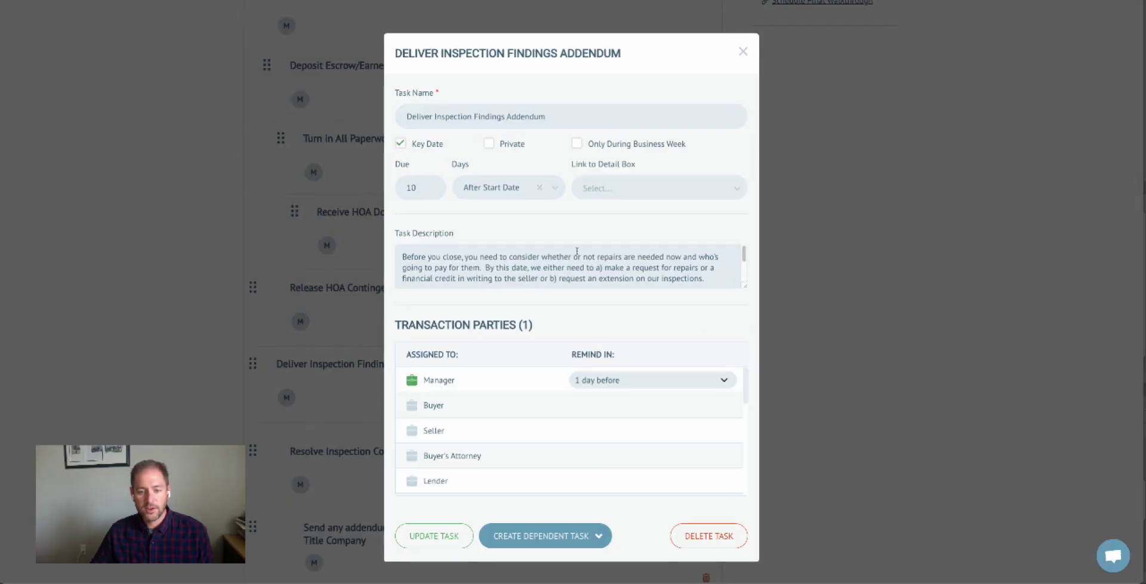
click(628, 191)
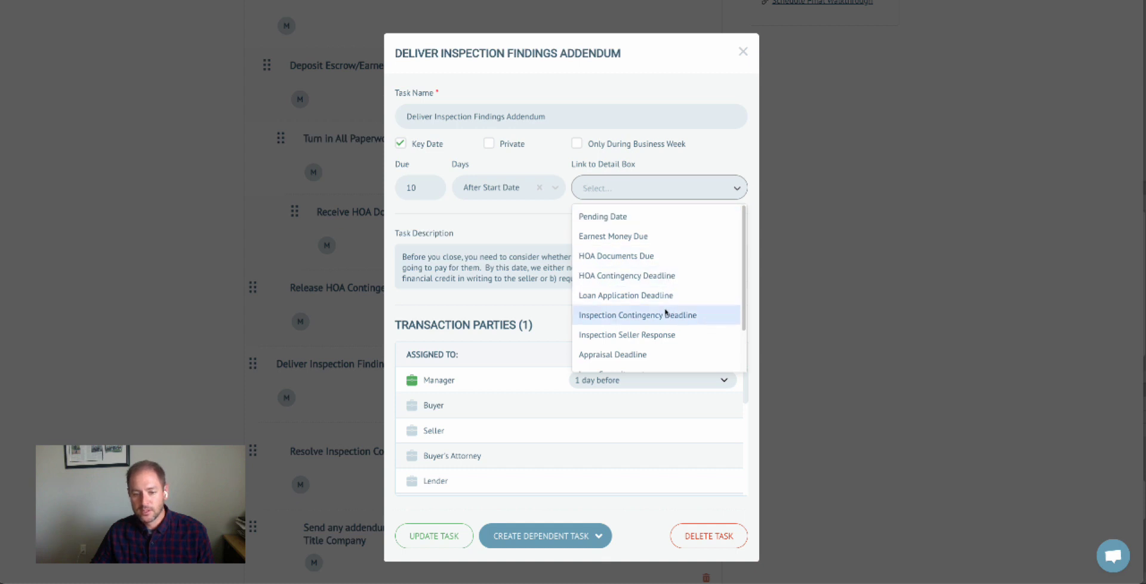
click(628, 315)
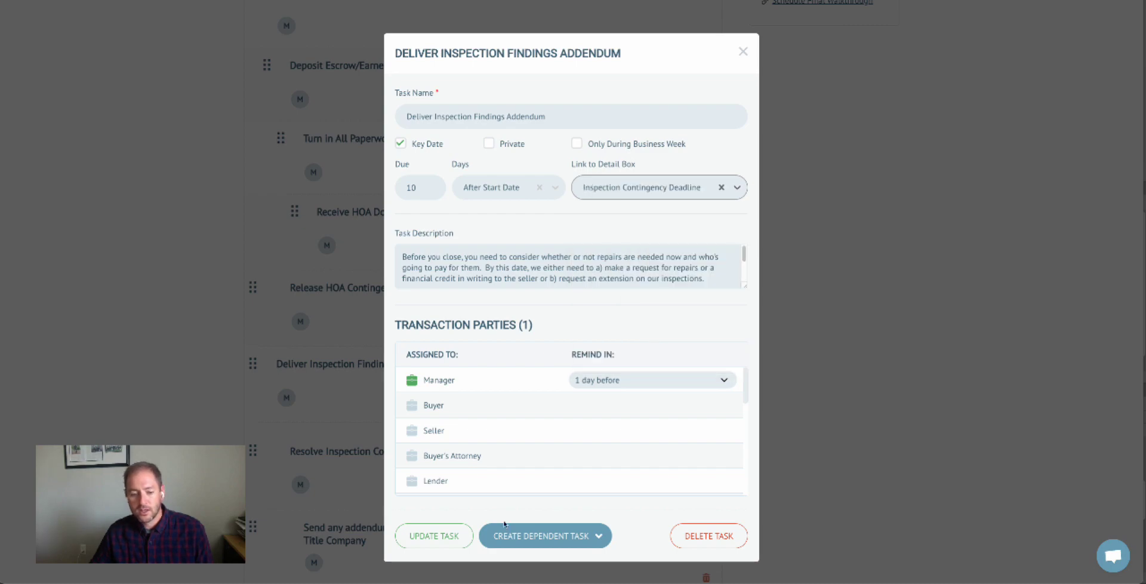
click(449, 535)
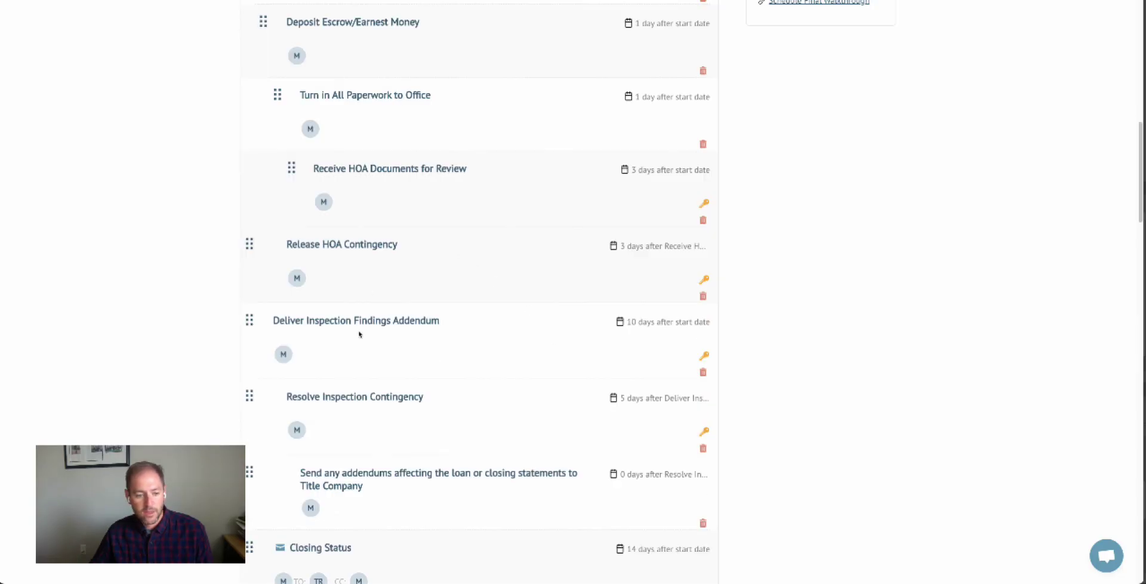
Link the Resolve Inspection Contingency task to Inspection Seller Response and update it.
click(384, 394)
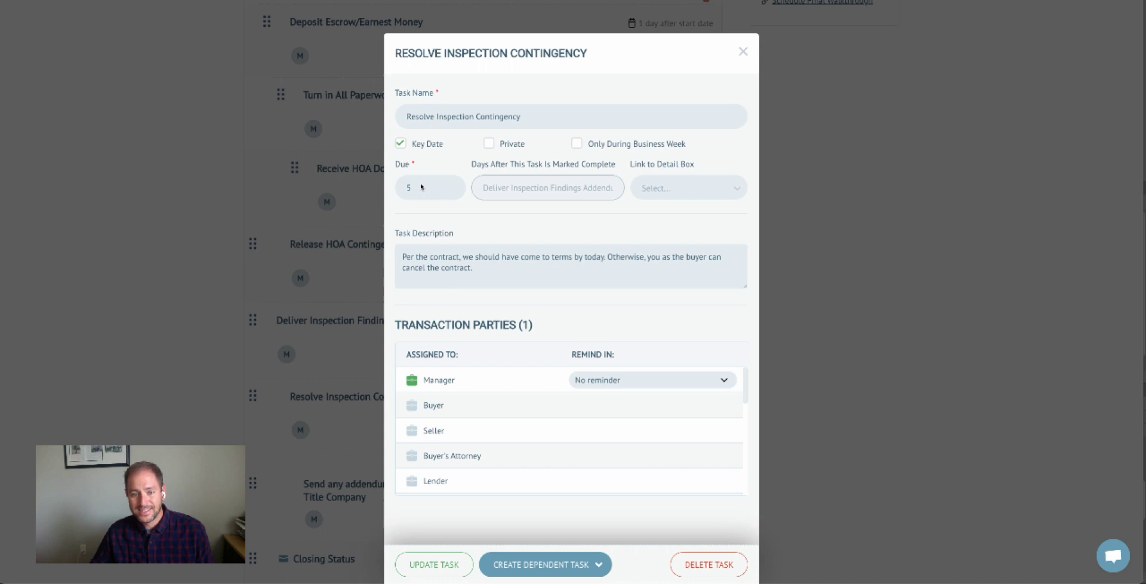
click(660, 190)
click(678, 315)
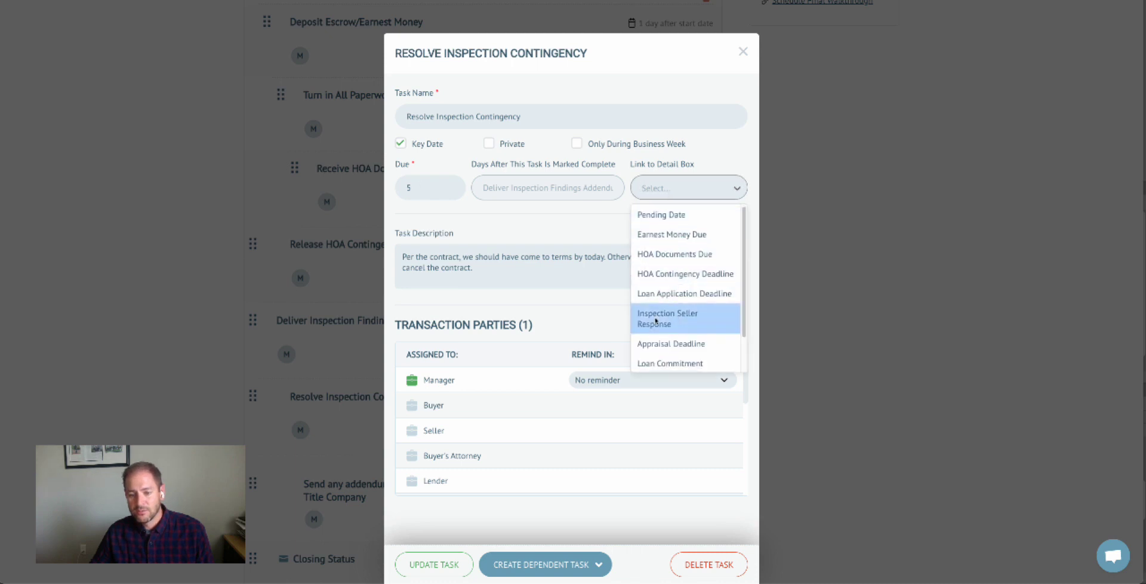
click(434, 573)
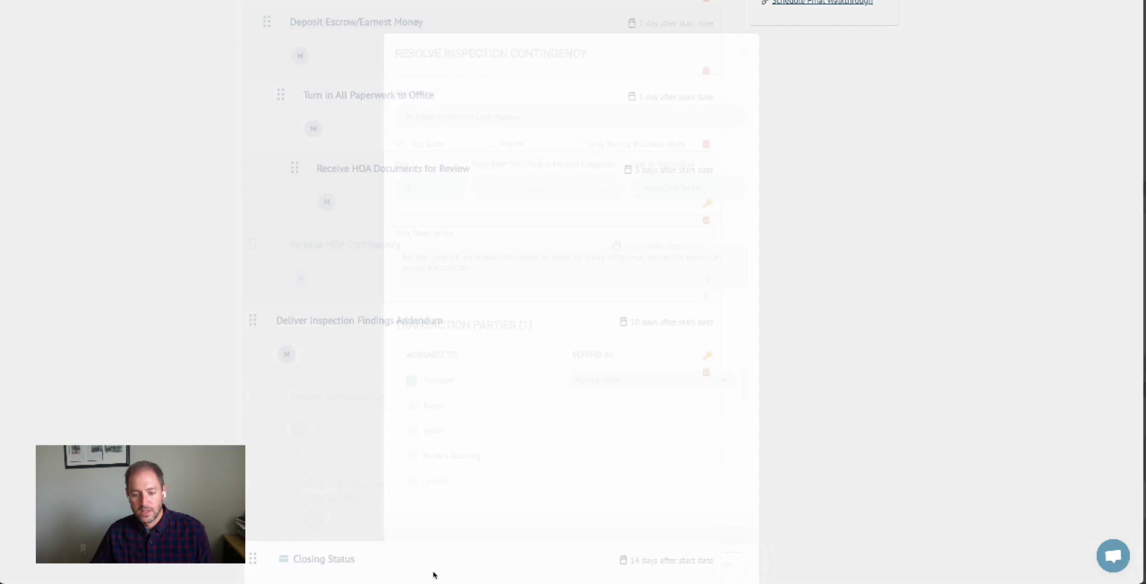
Return to the top of the plan and switch to the Tasks page for May 18, 2023.
scroll(664, 353, up, 5)
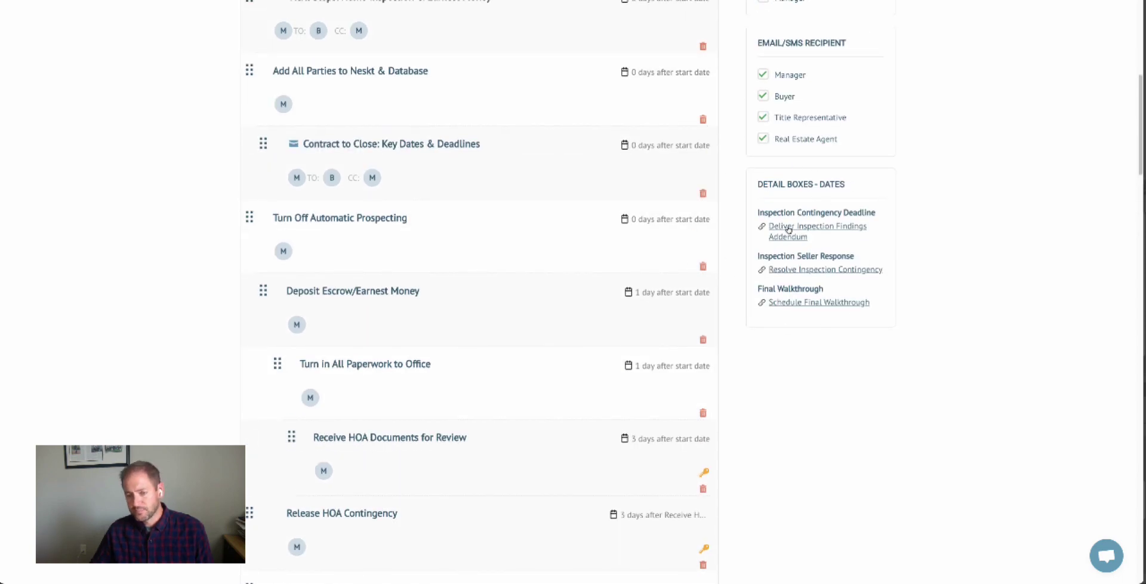
scroll(433, 226, up, 1)
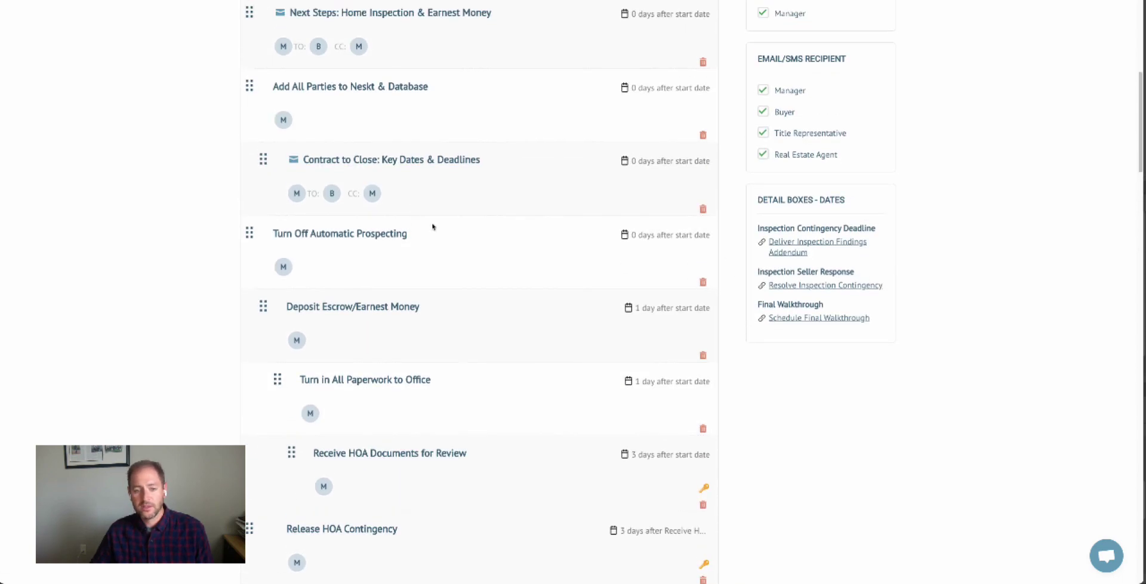
scroll(424, 324, down, 2)
scroll(453, 252, up, 9)
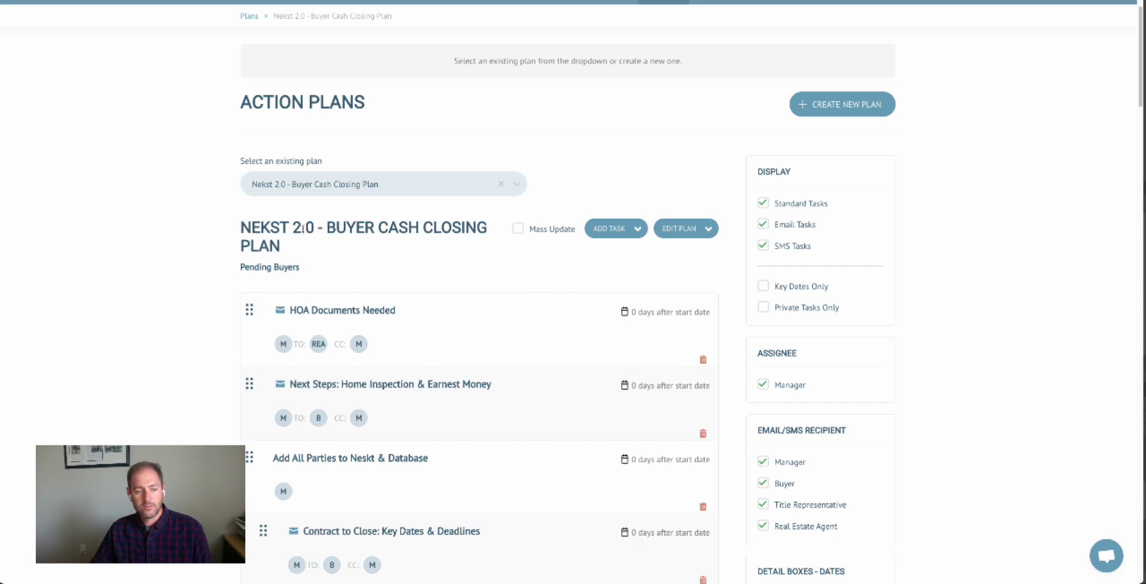
scroll(418, 278, up, 1)
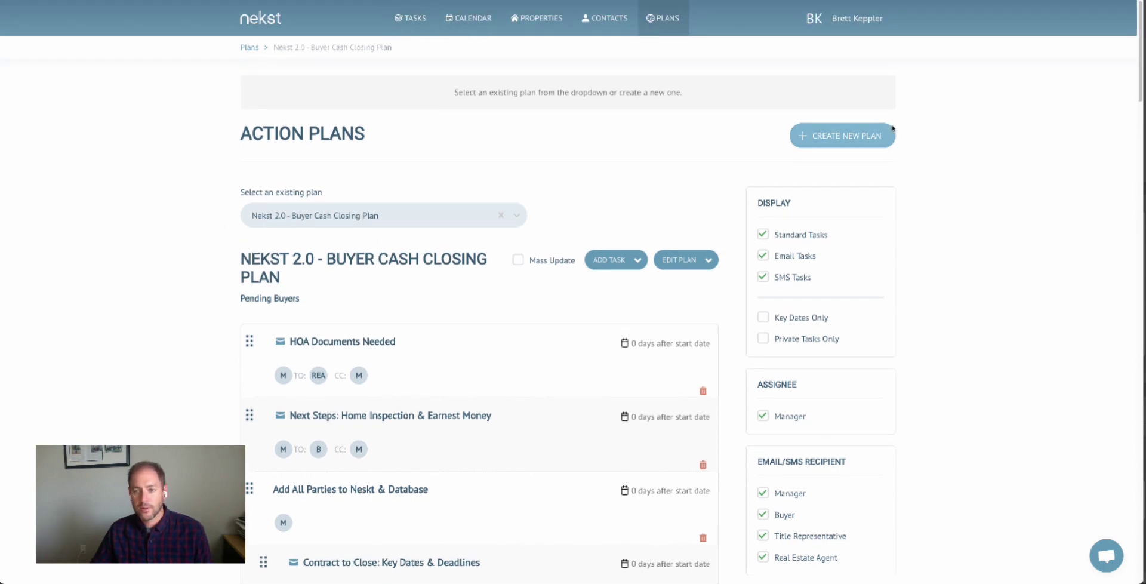
click(409, 21)
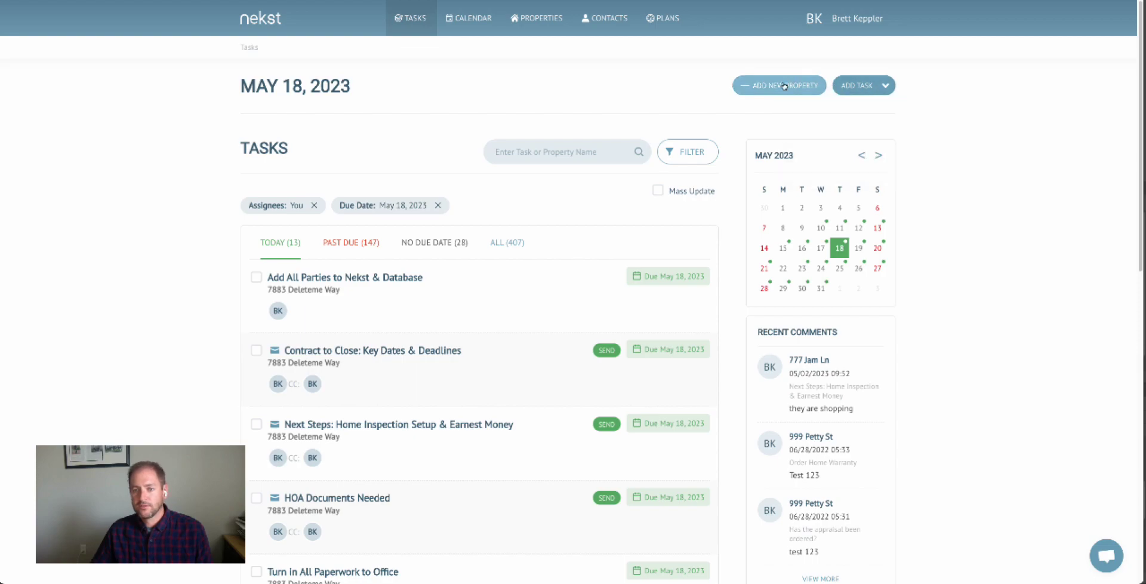
Start a new property named 345 Detailbox Ln with the Pending Buyer type.
click(767, 91)
click(437, 119)
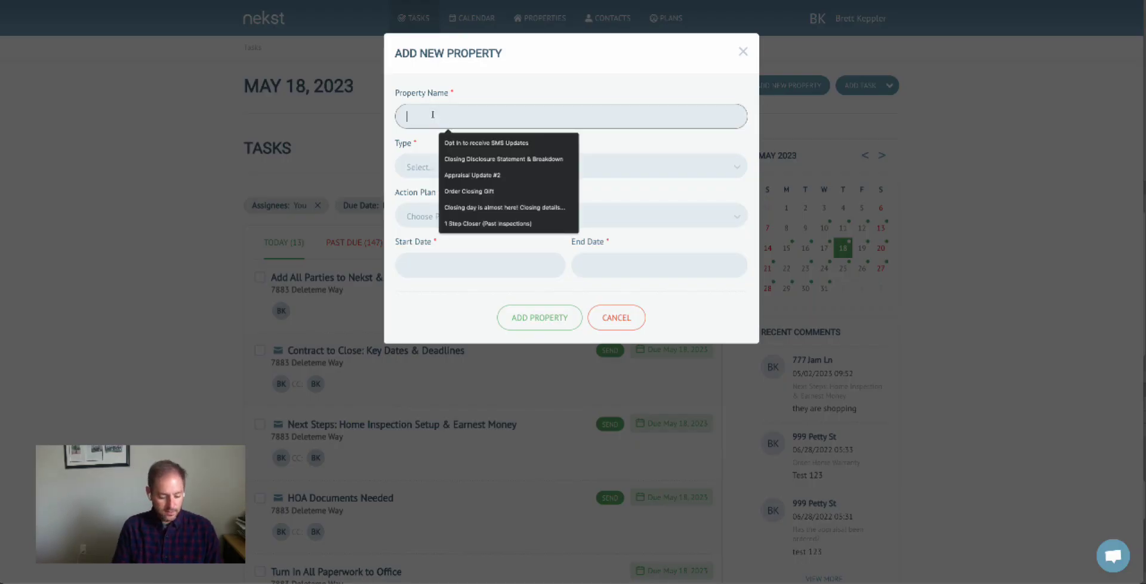
text(345 Detailbo)
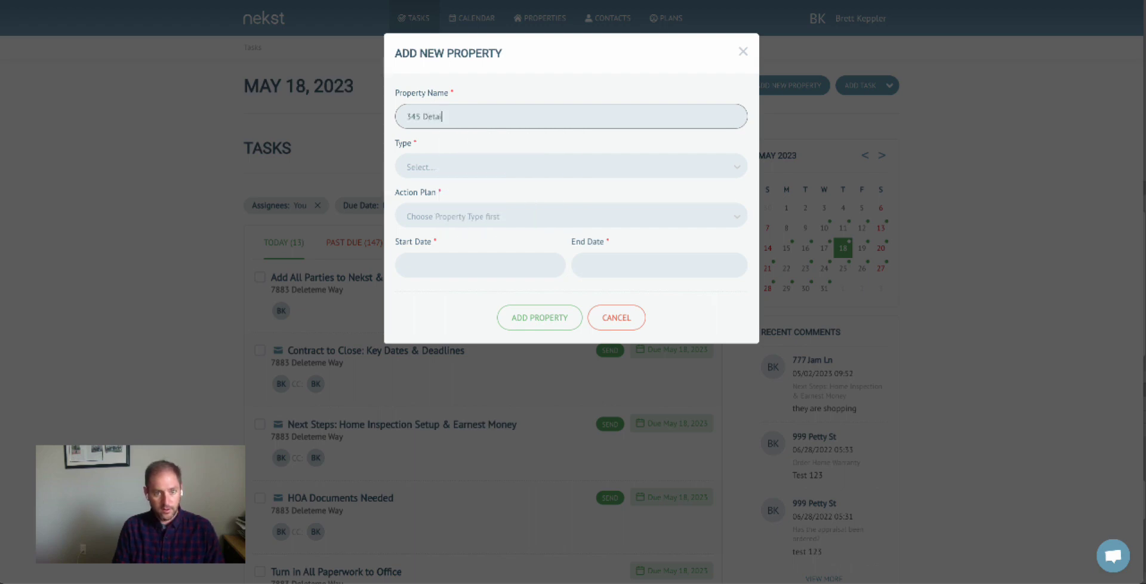
text(x Ln)
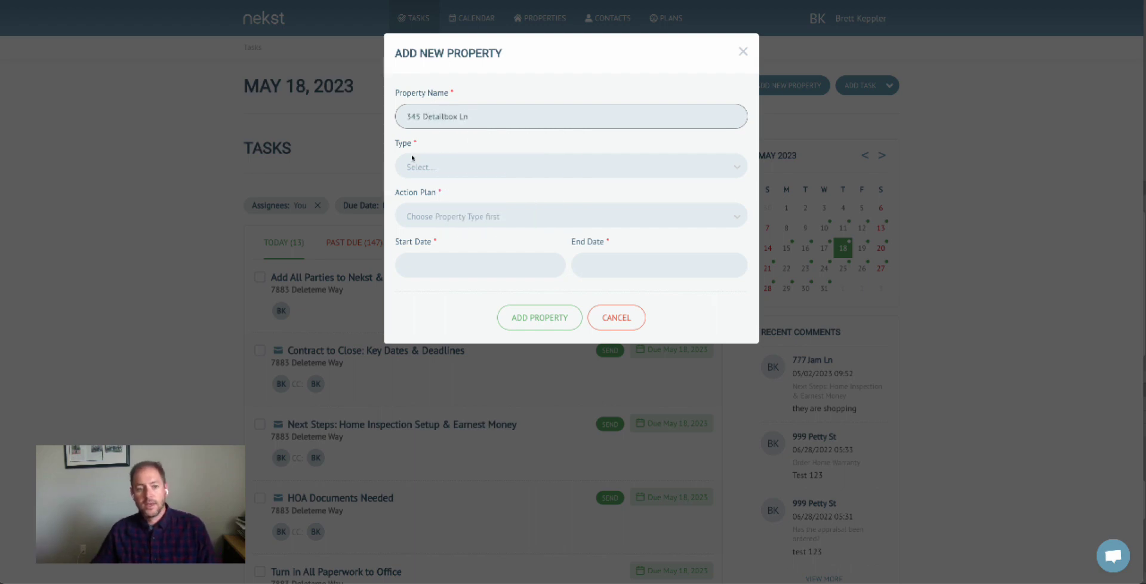
click(420, 162)
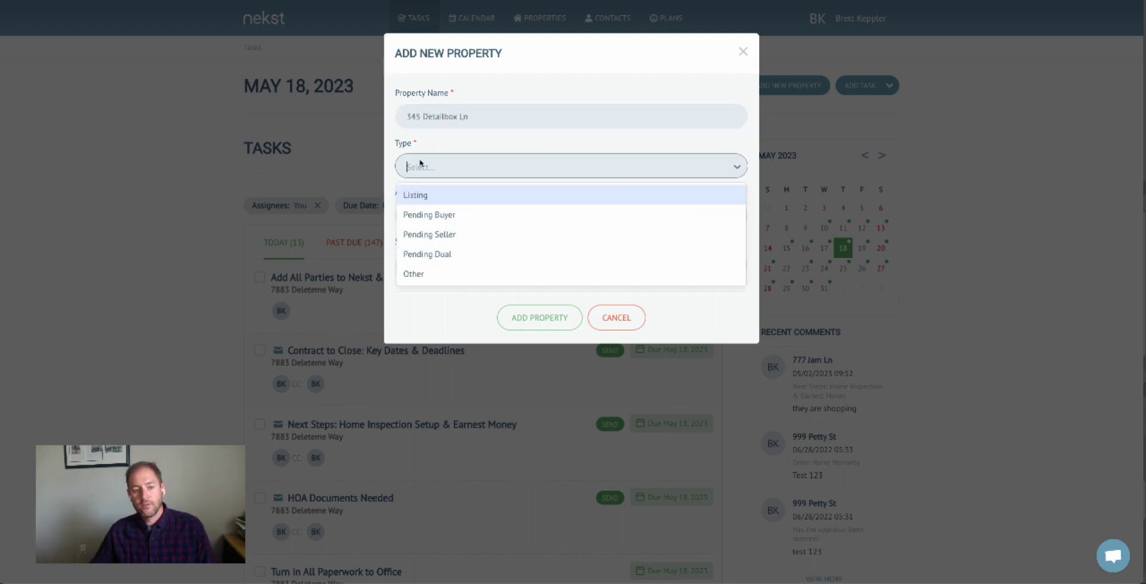
click(461, 216)
Assign the Nekst 2.0 - Buyer Cash Closing Plan, dated 05/18/2023 to 06/22/2023, and add the property.
click(460, 214)
scroll(505, 339, down, 1)
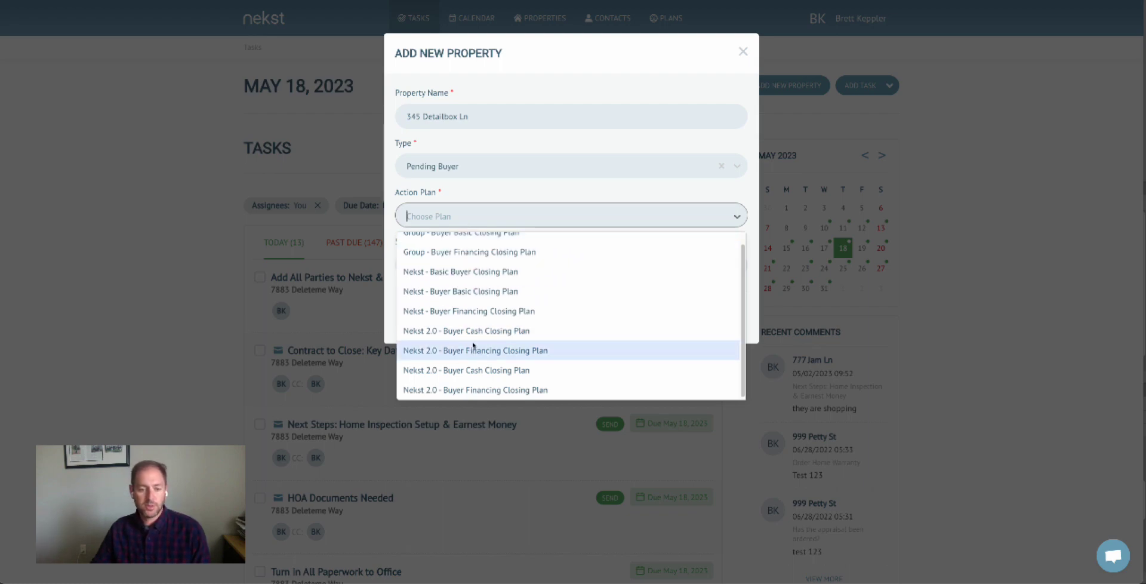
click(543, 371)
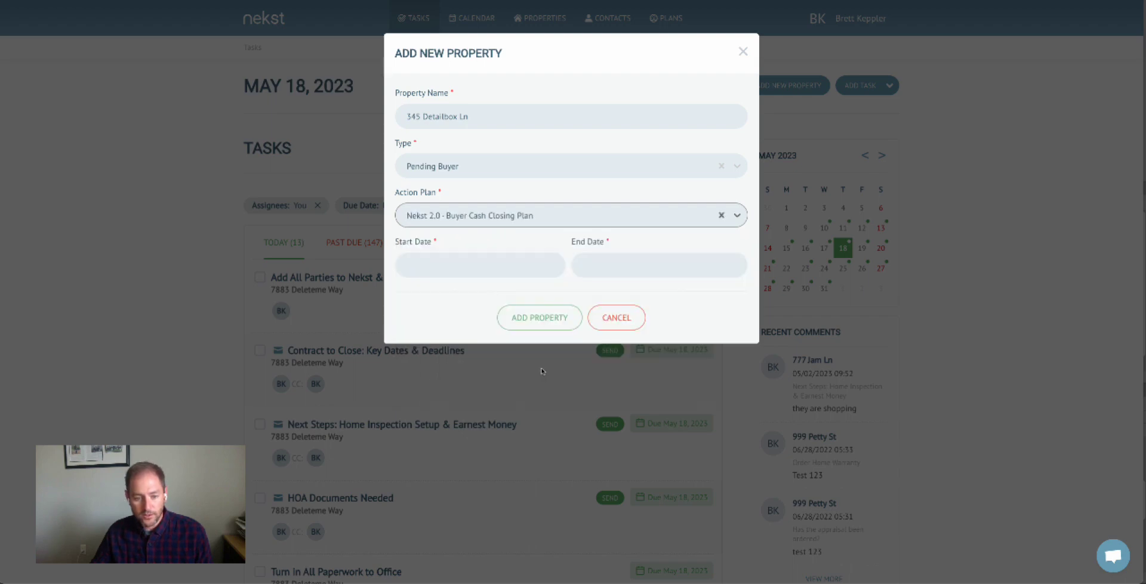
click(476, 271)
click(481, 366)
click(597, 266)
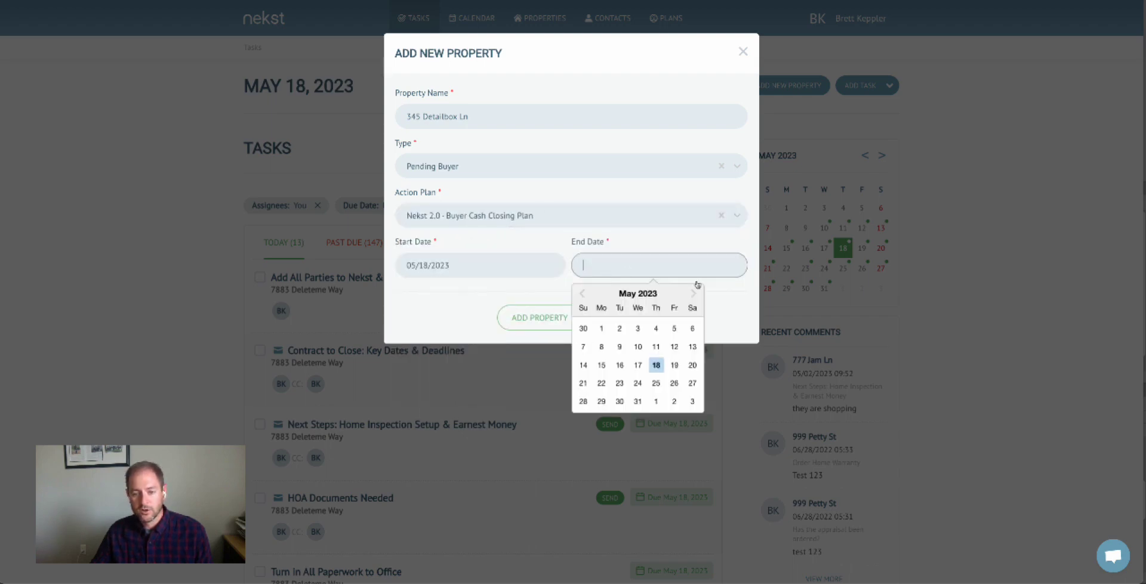
click(693, 293)
click(656, 383)
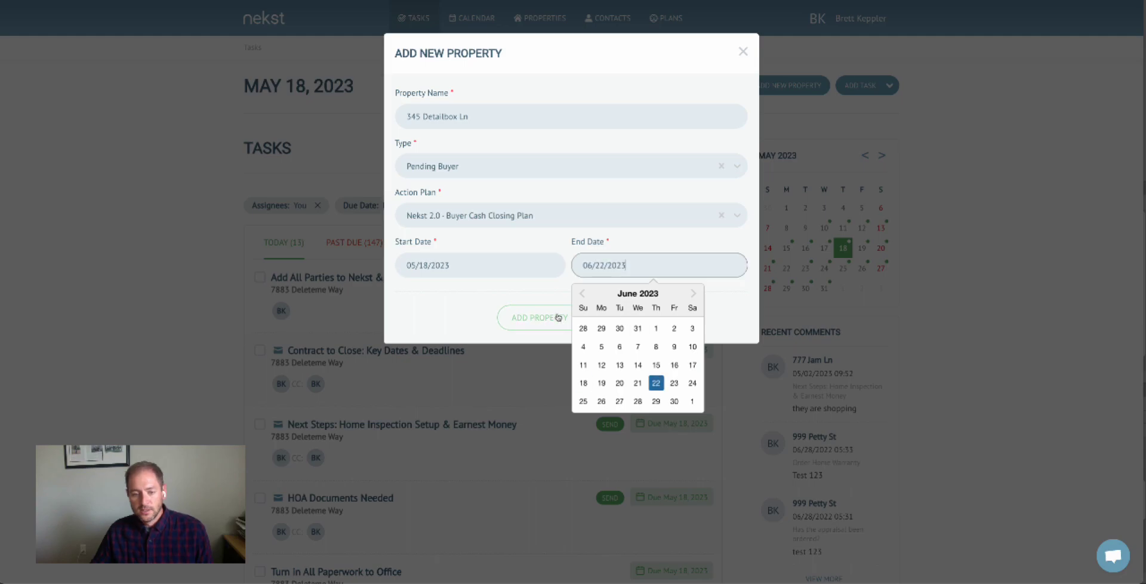
click(527, 317)
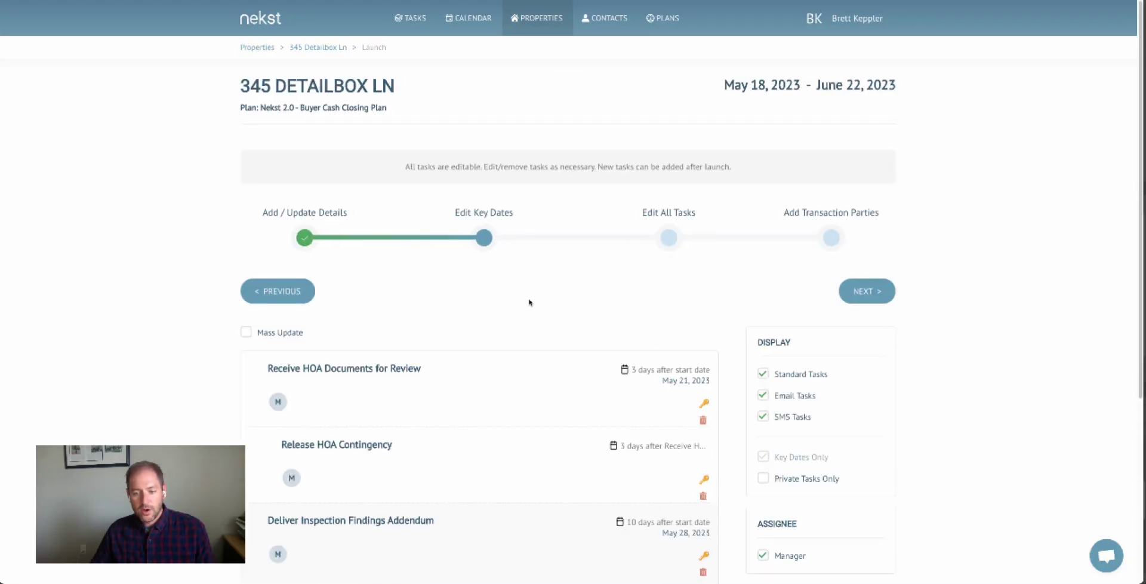
Skip through key dates and tasks, then launch 345 Detailbox Ln and review its 6 key dates.
scroll(578, 318, down, 5)
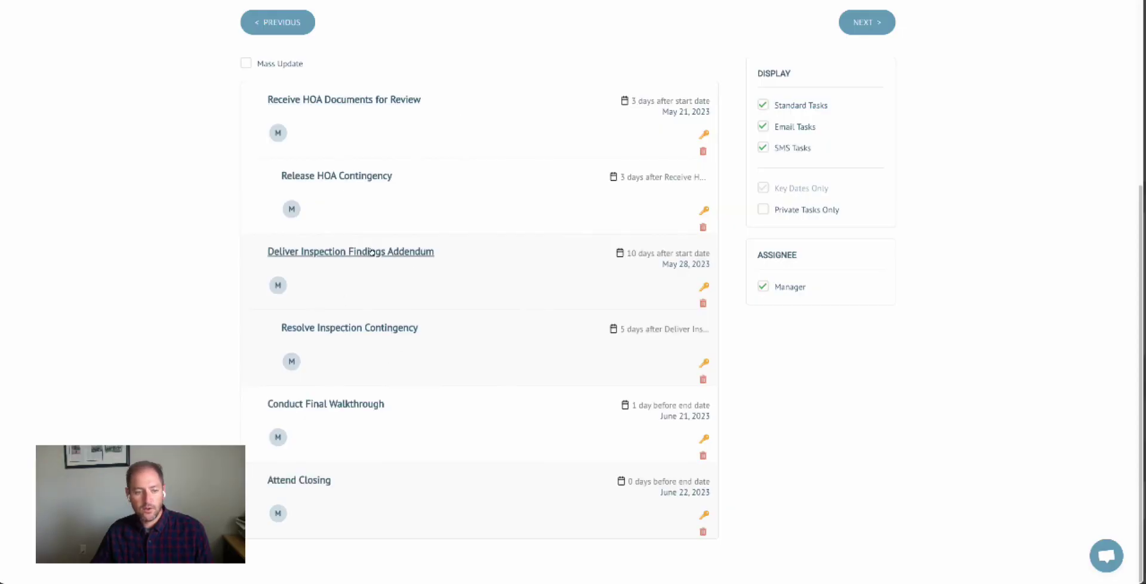
scroll(321, 269, up, 5)
click(669, 237)
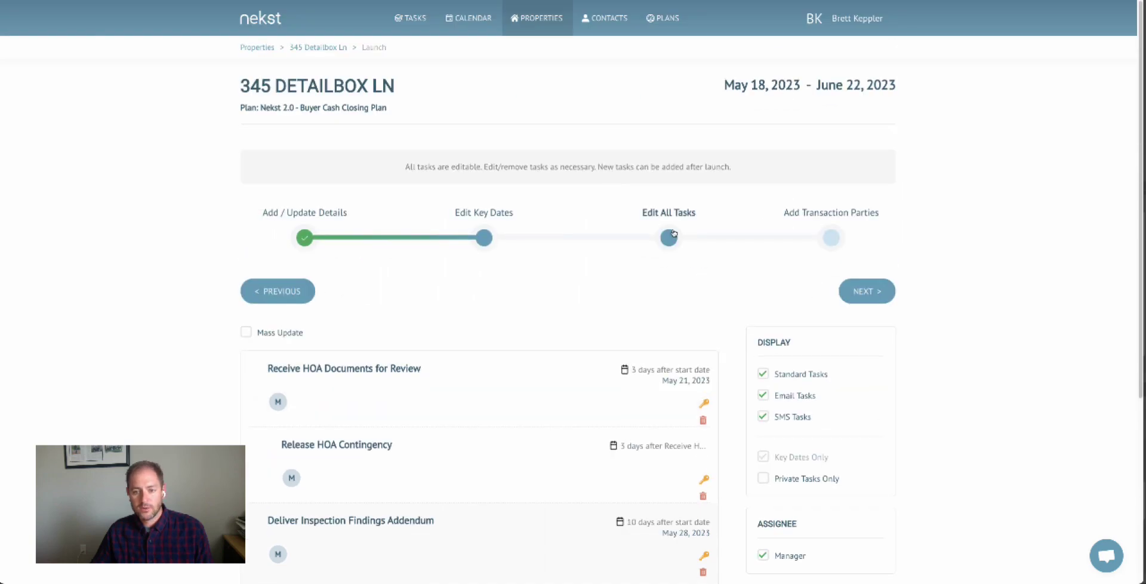
click(831, 237)
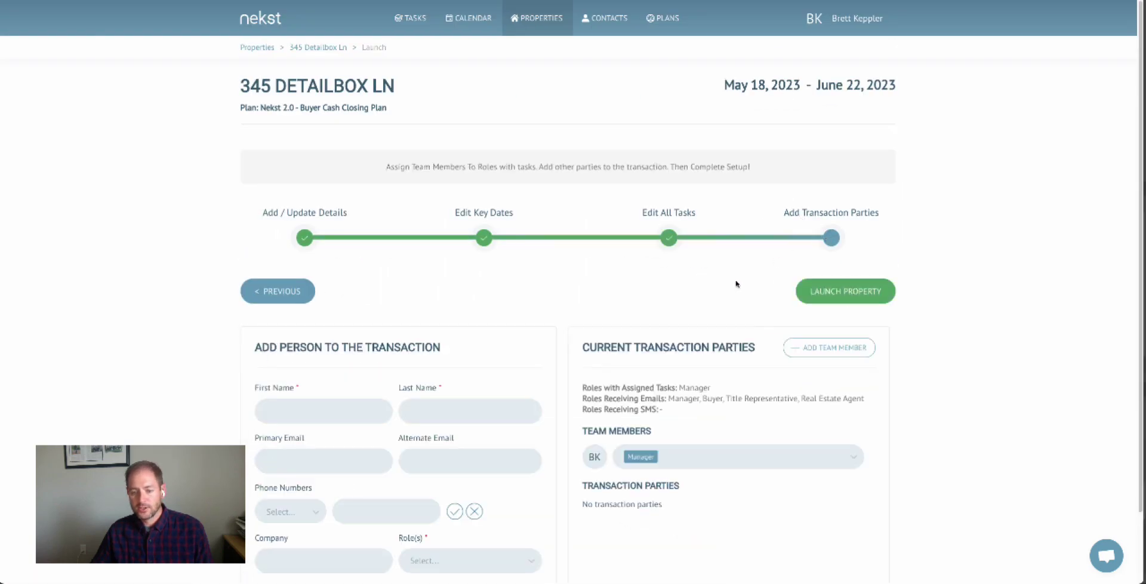
scroll(736, 284, down, 1)
click(847, 217)
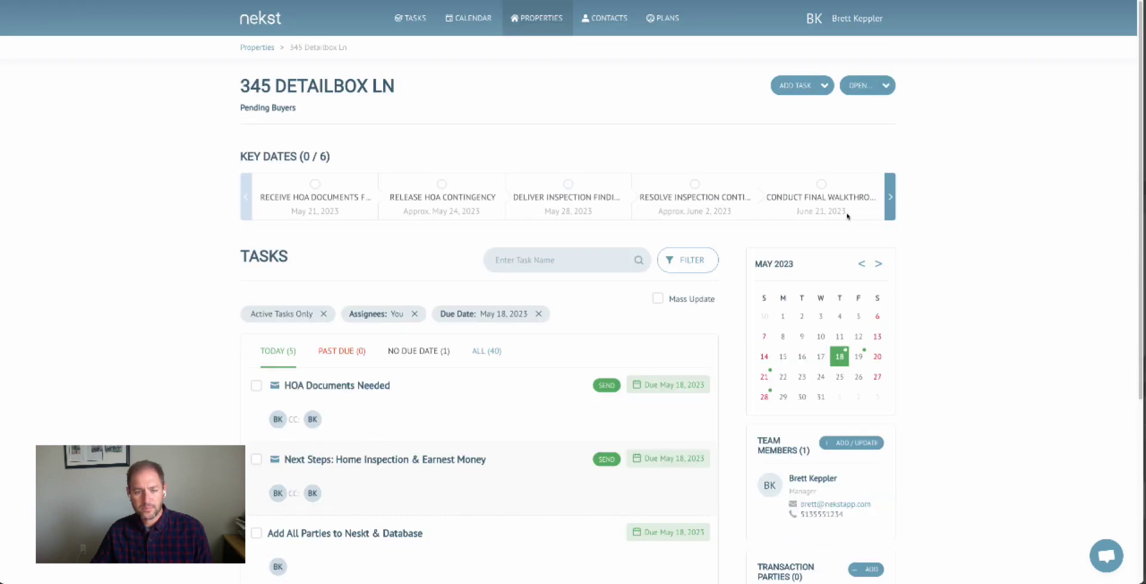
scroll(489, 250, down, 3)
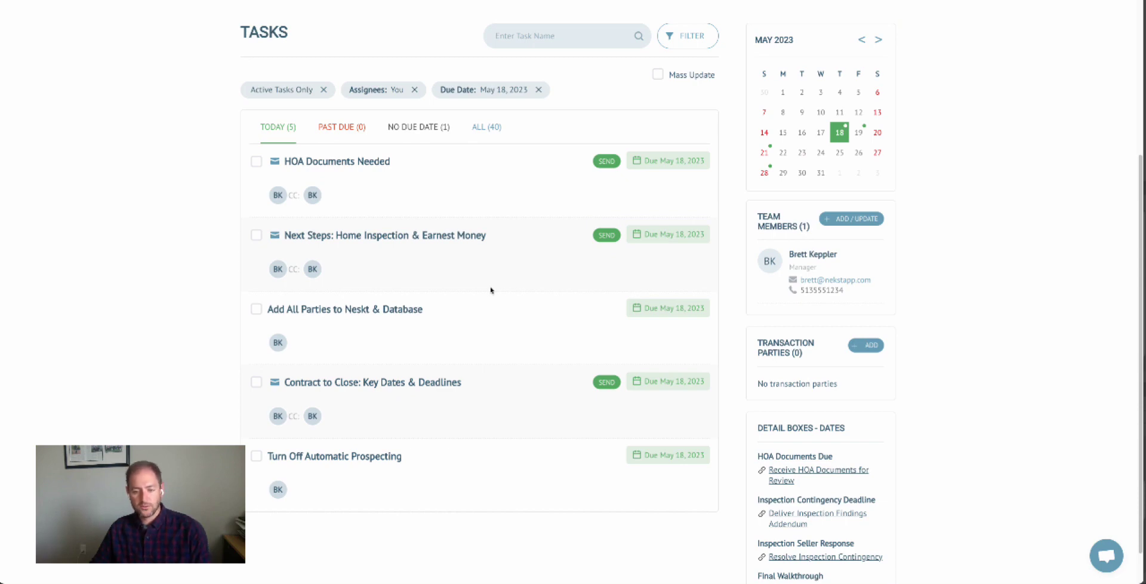
scroll(490, 291, down, 1)
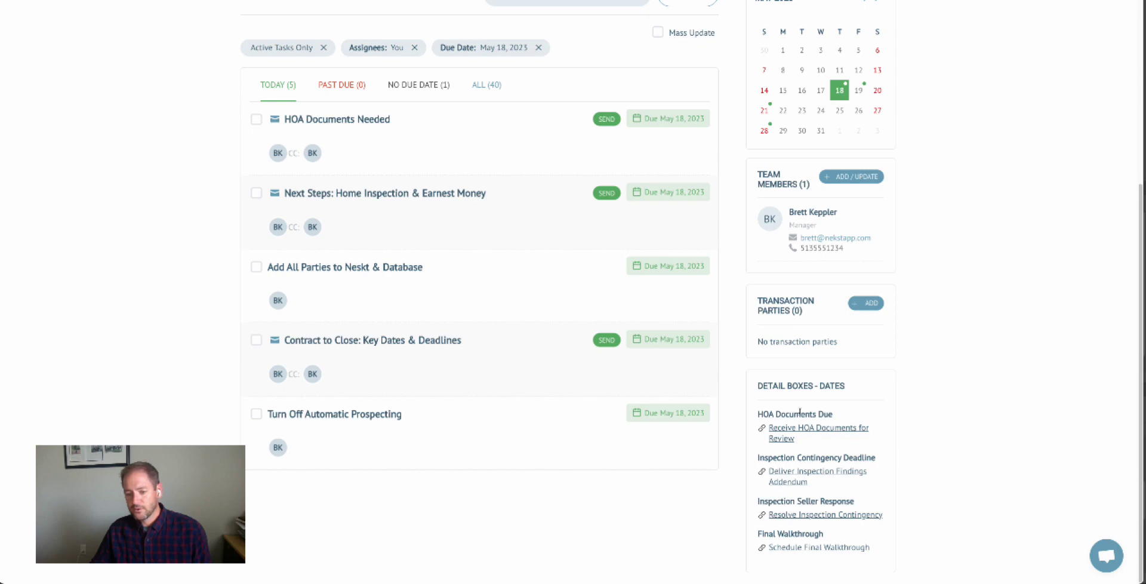
scroll(825, 398, up, 5)
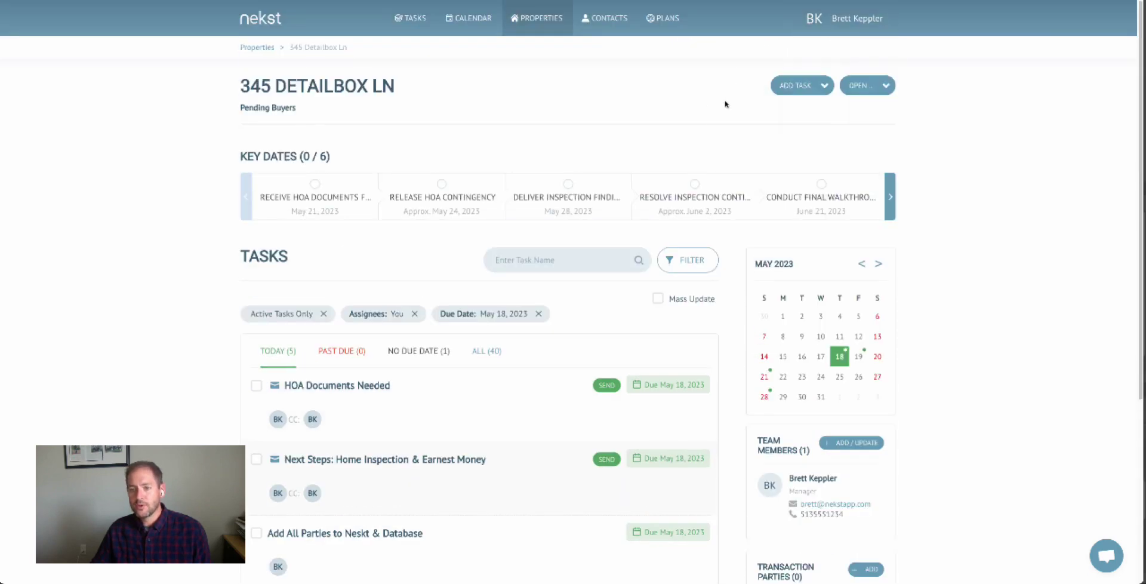
click(879, 89)
click(822, 116)
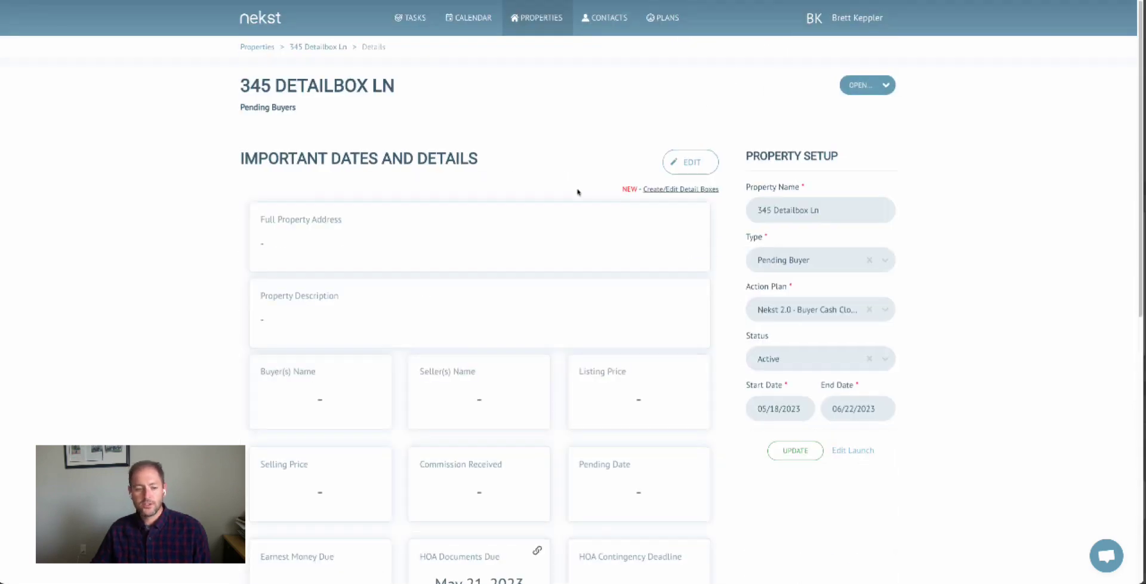
scroll(578, 191, down, 2)
scroll(578, 193, down, 4)
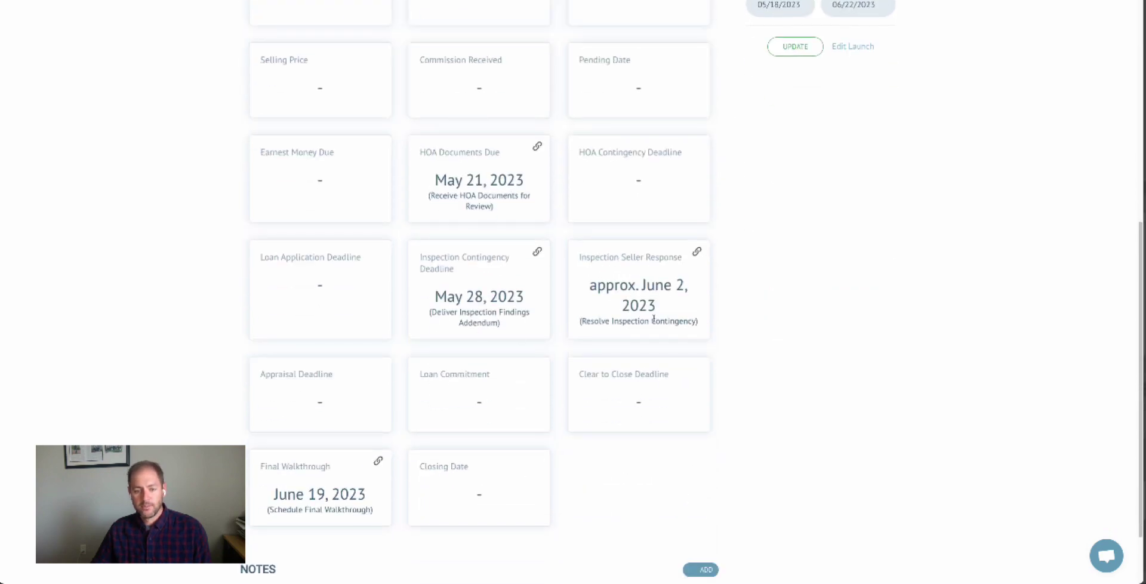
drag(589, 288, 638, 287)
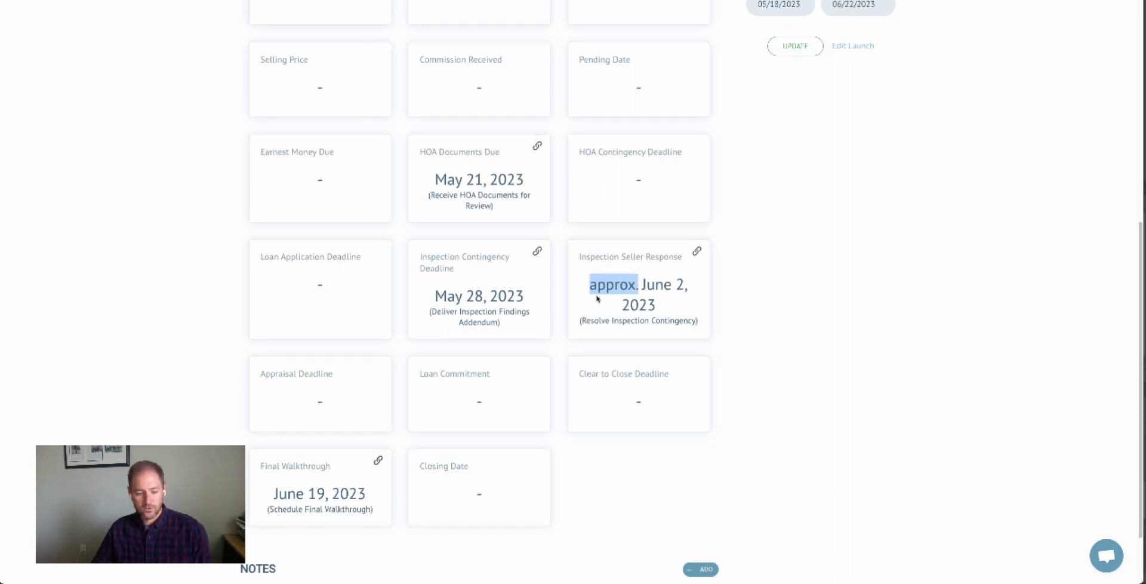
scroll(596, 294, down, 1)
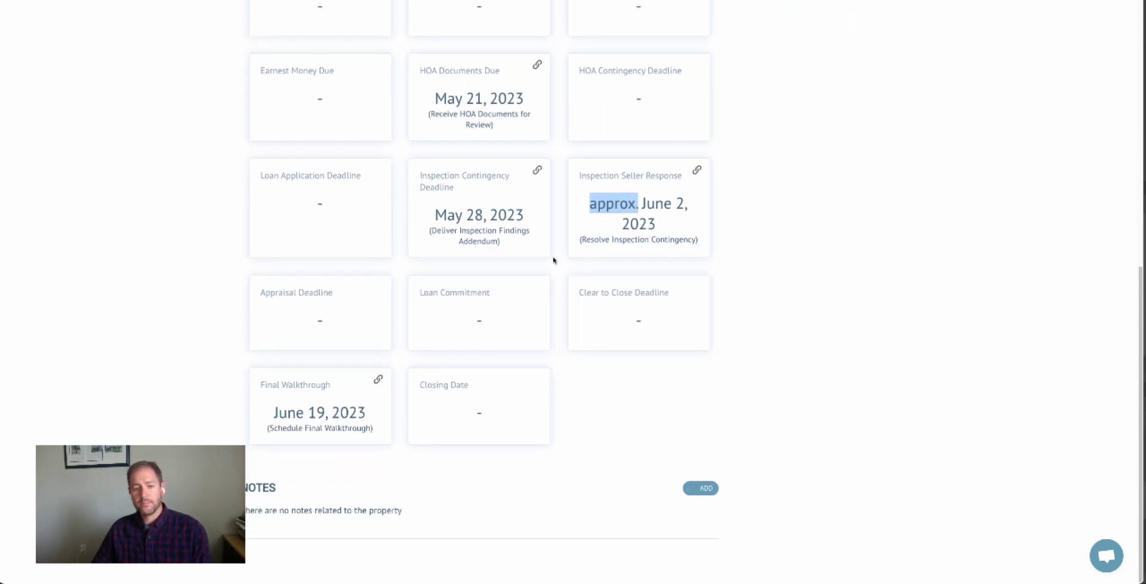
scroll(554, 260, up, 2)
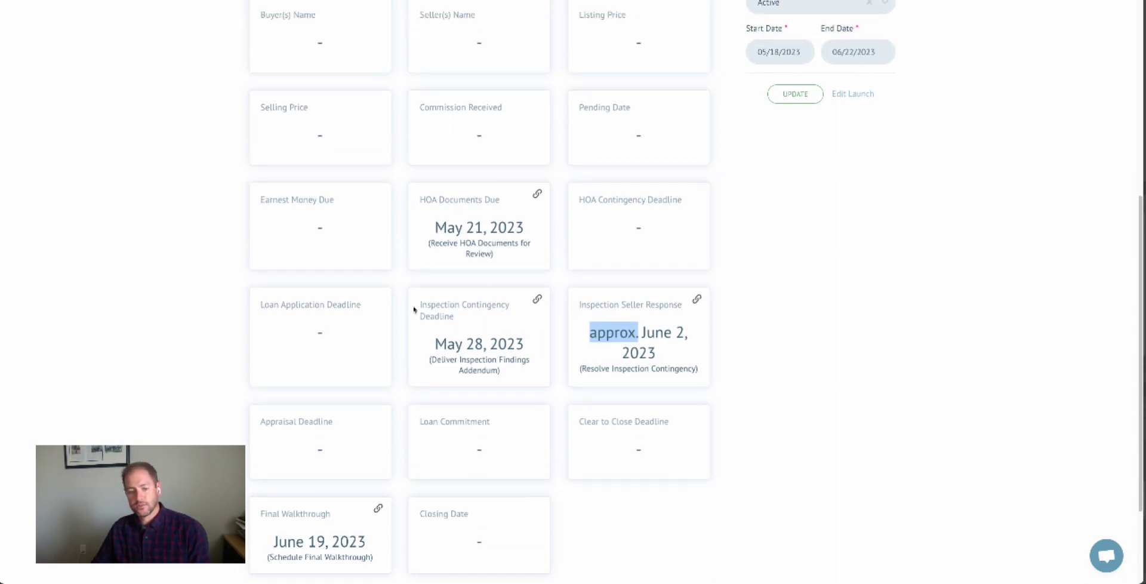
drag(420, 304, 491, 299)
scroll(486, 258, up, 5)
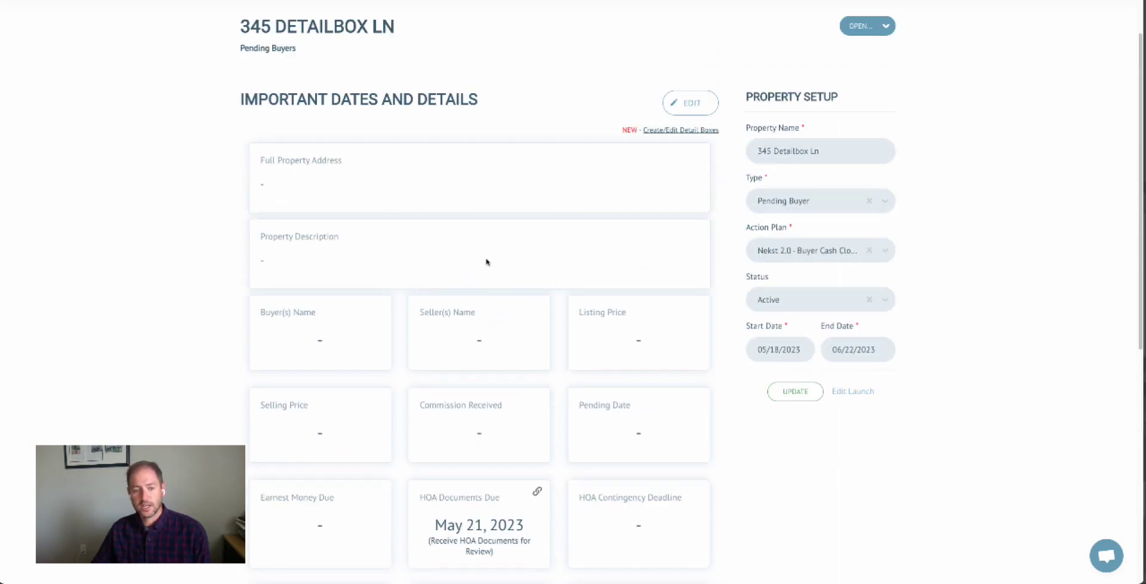
click(867, 85)
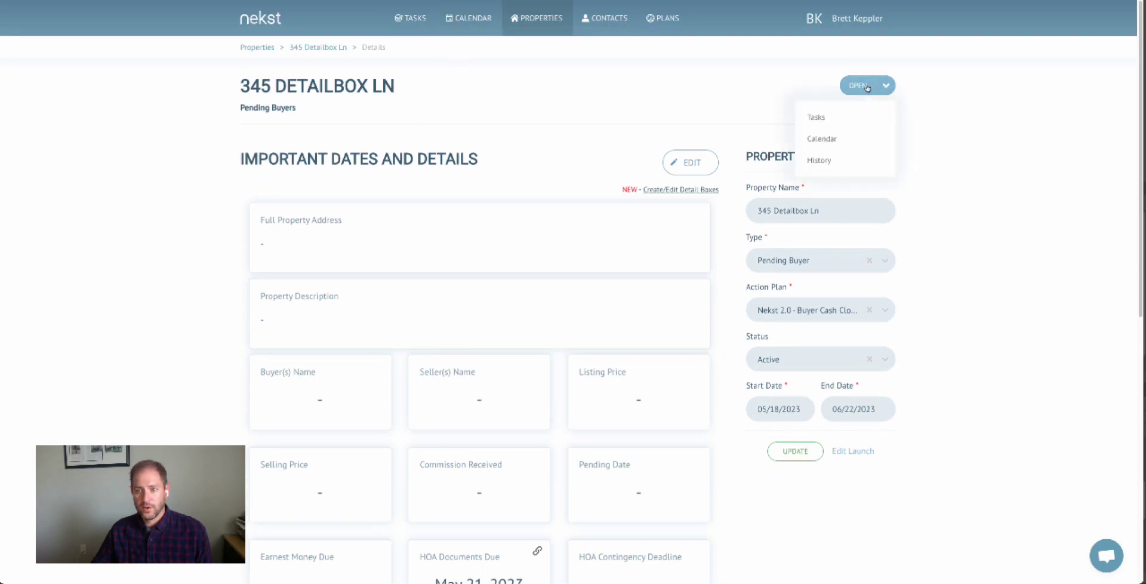
click(815, 118)
scroll(509, 229, down, 3)
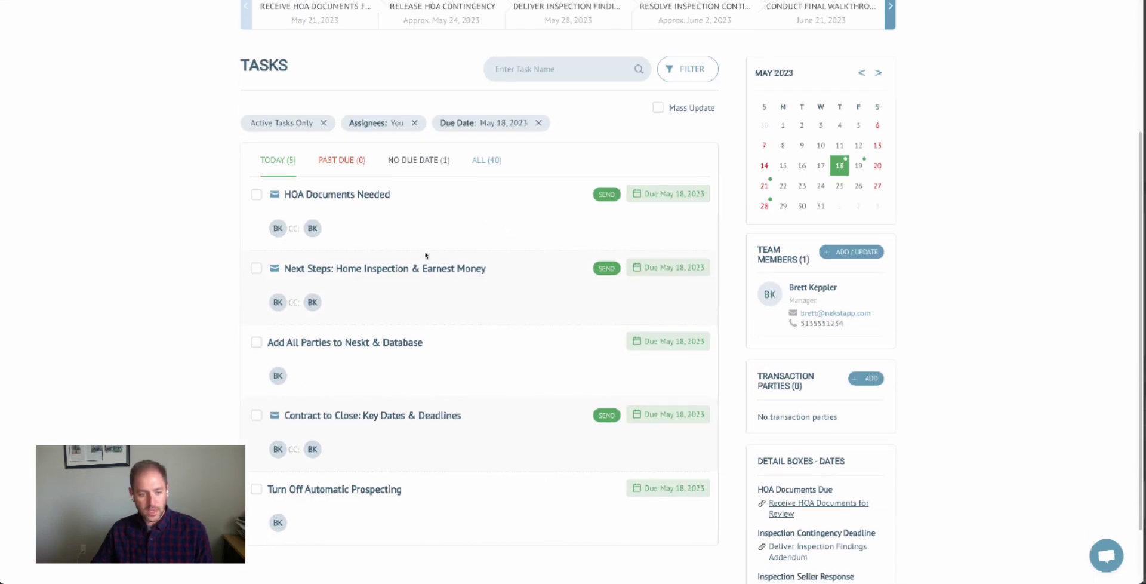
scroll(426, 254, down, 1)
In the Contract to Close: Key Dates & Deadlines task, tag both inspection lines with #property.inspectionSellerResponse.
click(411, 339)
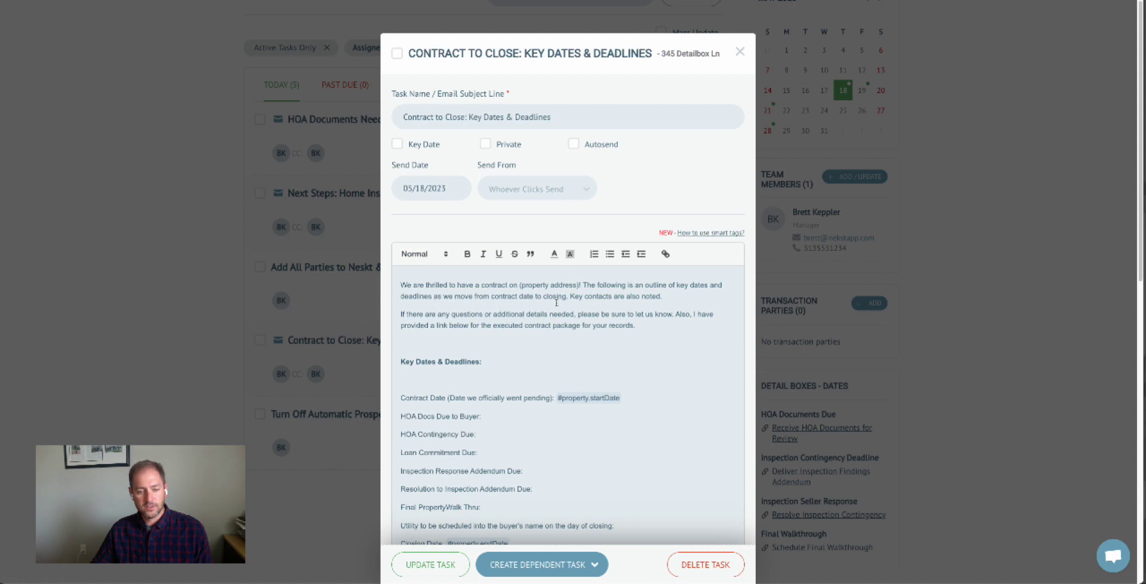
scroll(556, 303, down, 2)
scroll(612, 325, down, 1)
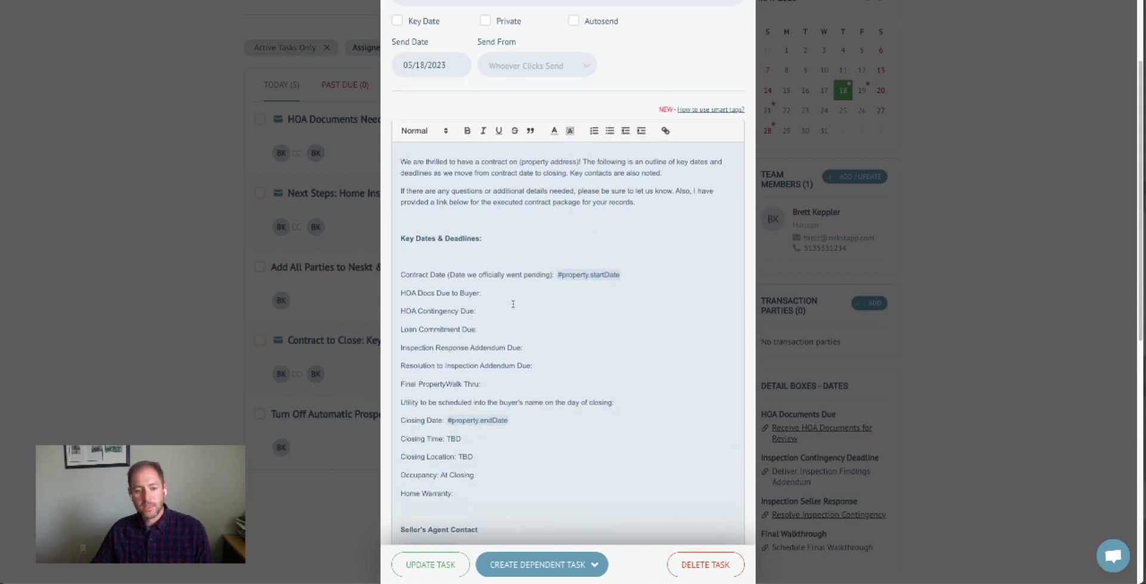
scroll(513, 303, down, 1)
click(575, 328)
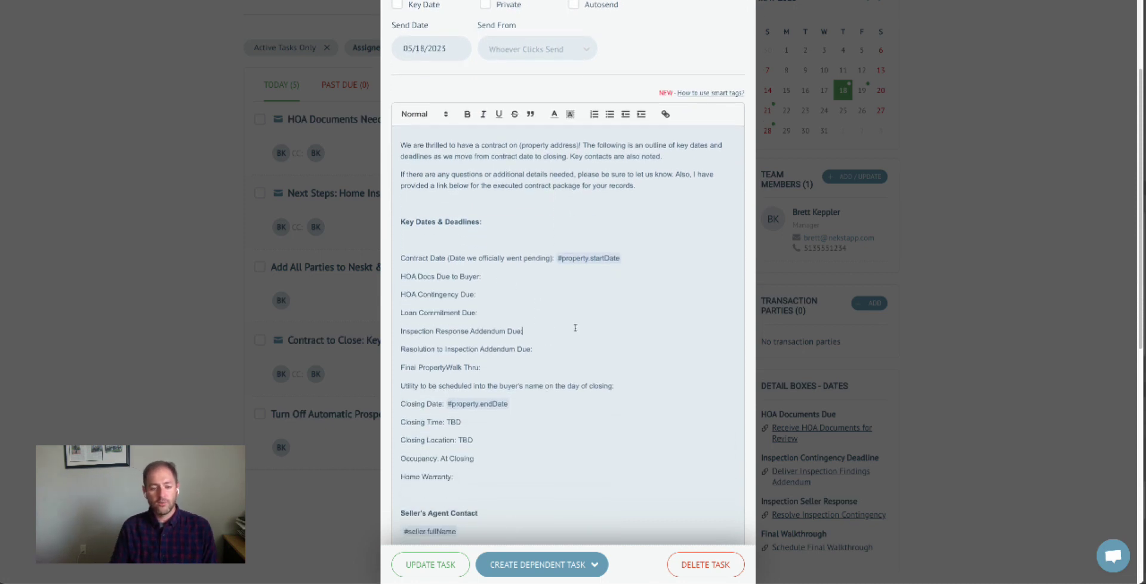
text(#)
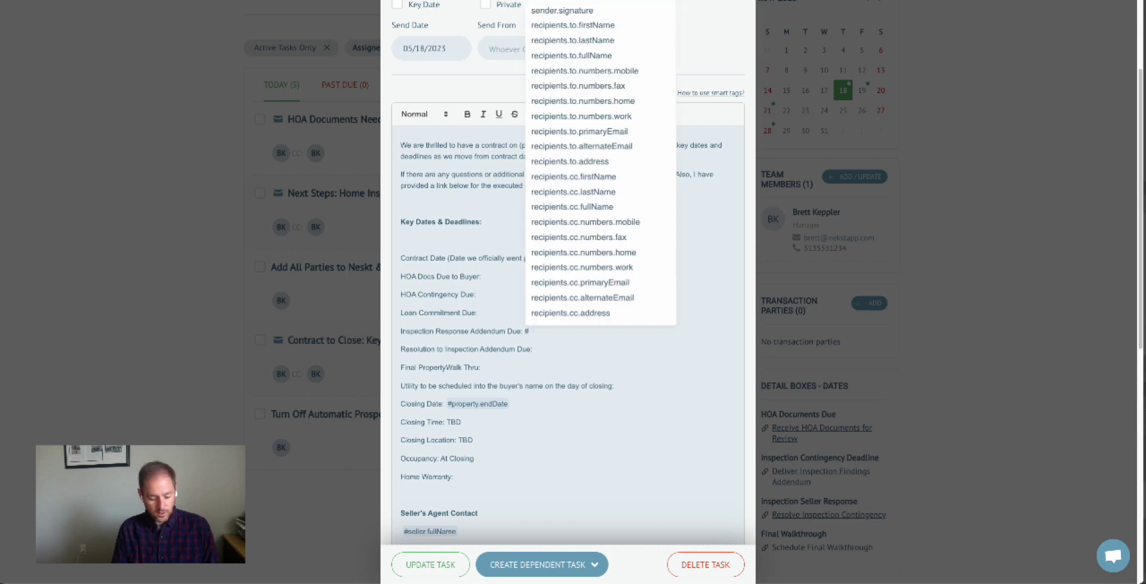
text(inspe)
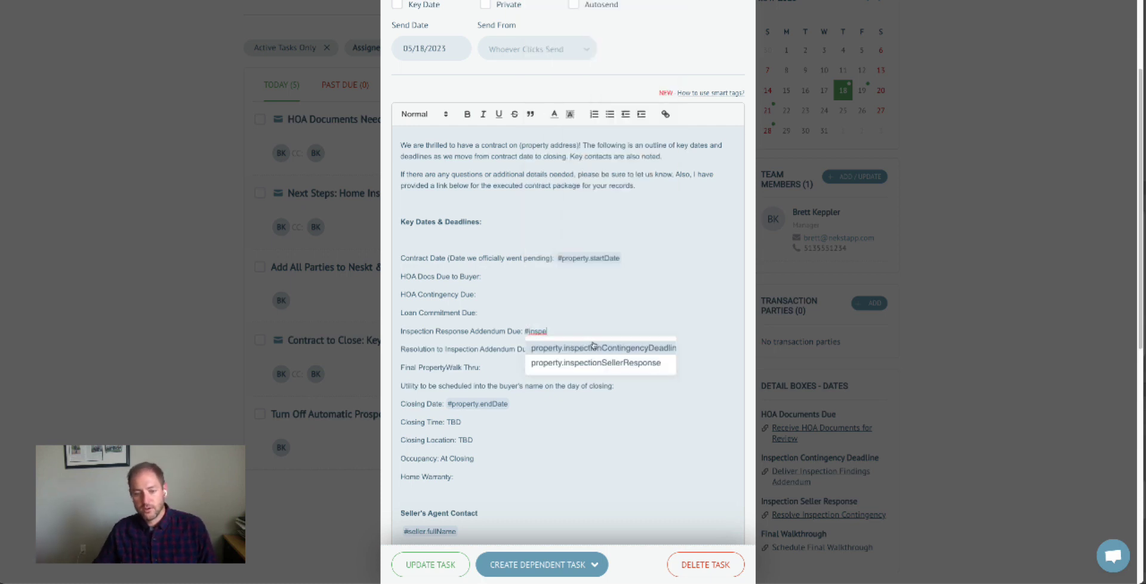
click(561, 358)
text(#property.inspectionSellerResponse)
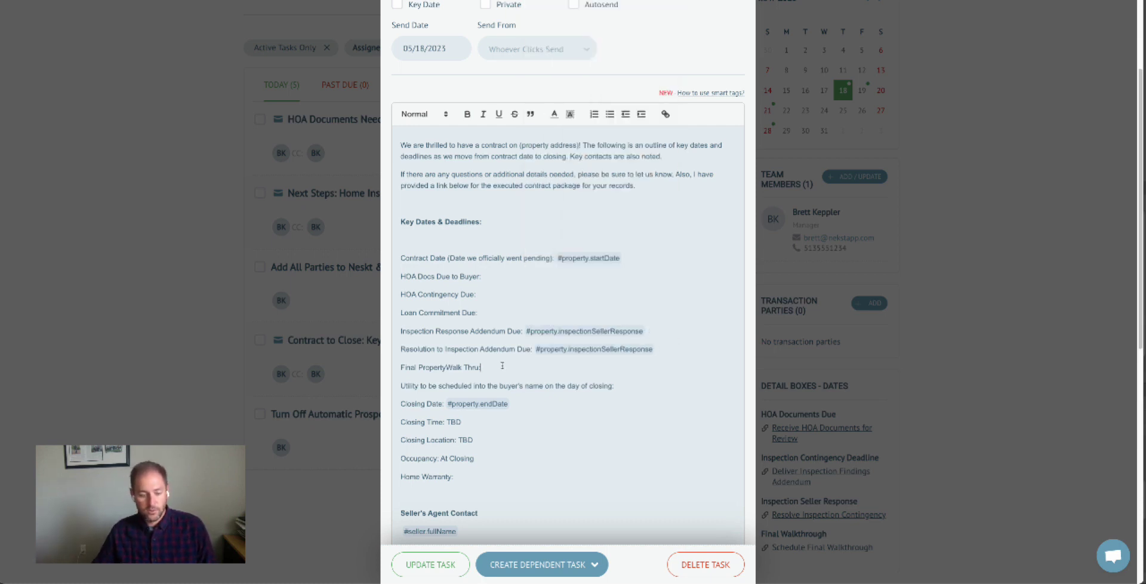
Tag the Final PropertyWalk Thru line with #property.finalWalkthrough and update the task.
click(502, 364)
text(#fina)
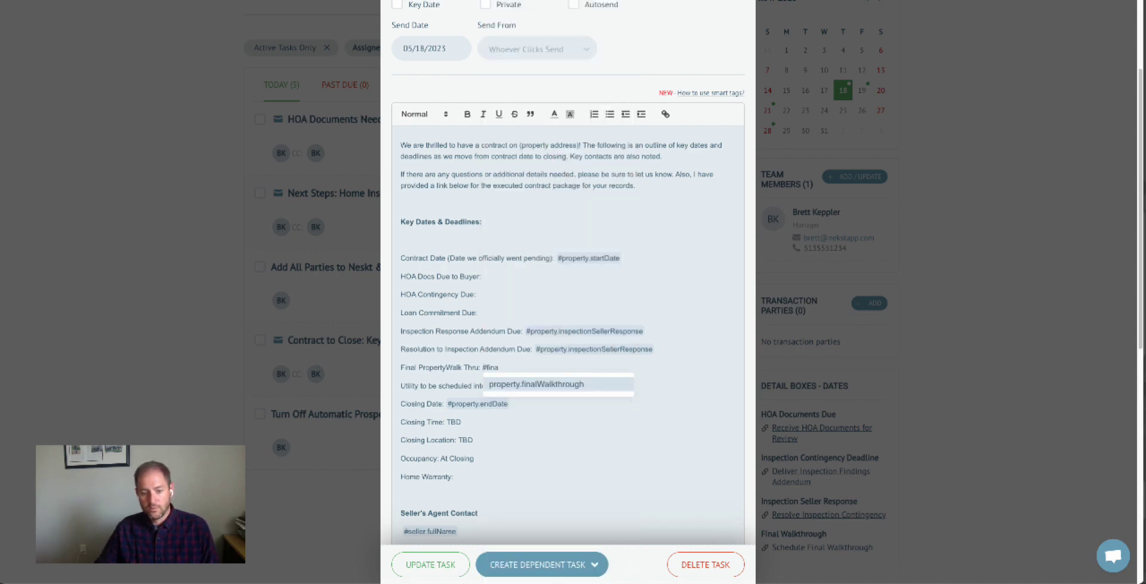
click(538, 383)
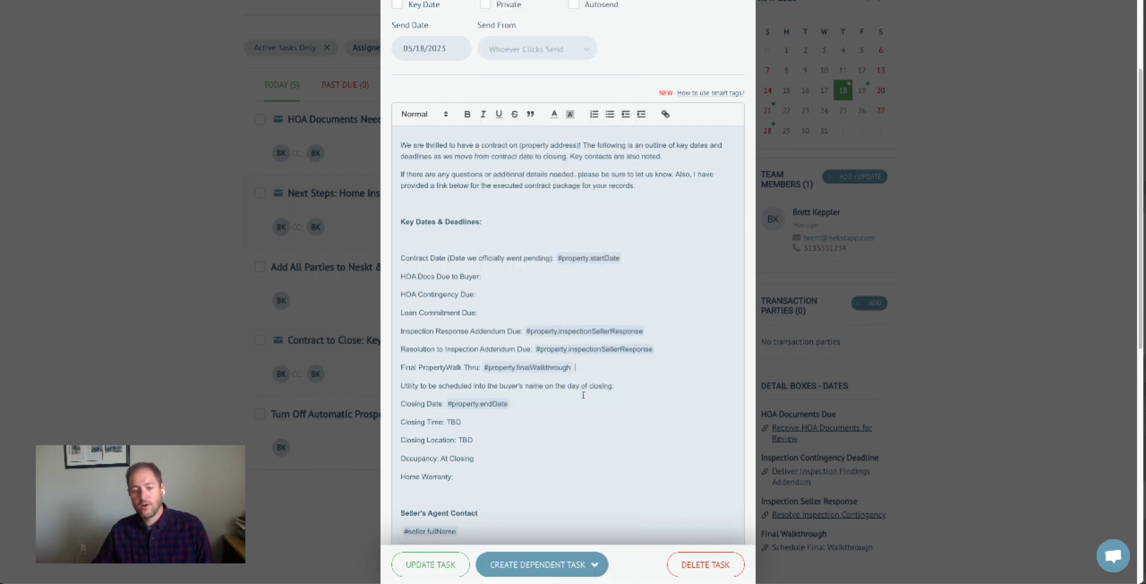
scroll(567, 417, down, 1)
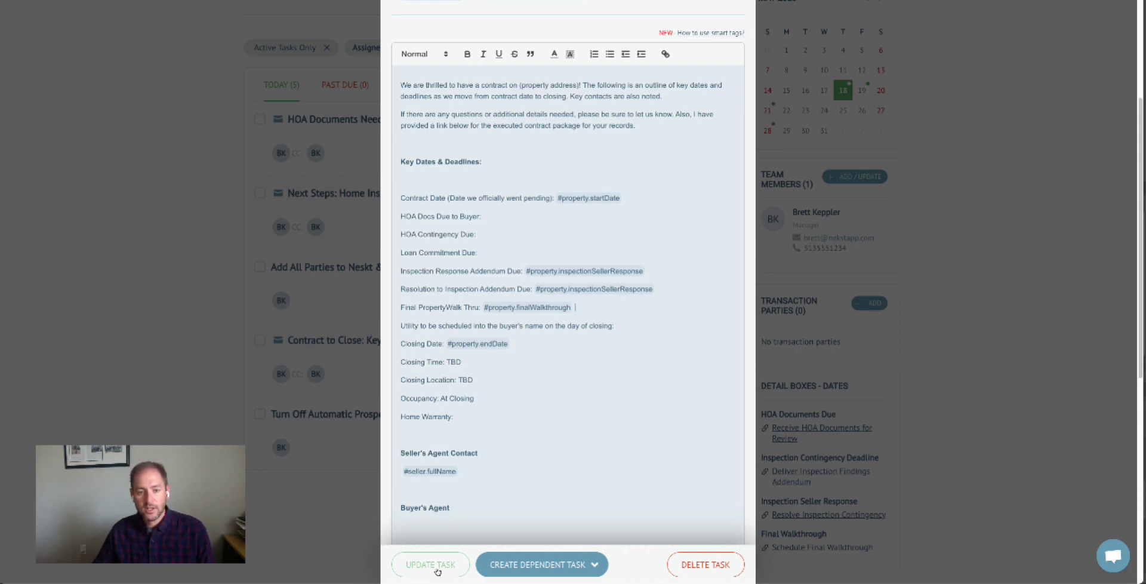
click(437, 572)
scroll(652, 376, down, 8)
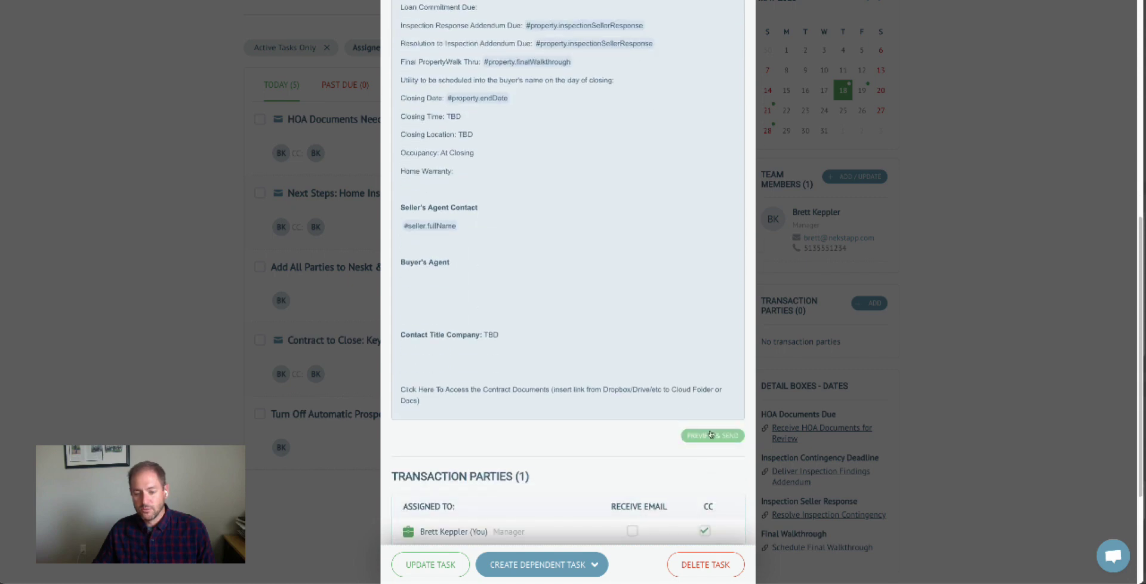
Preview the email and check the resolved inspection, walkthrough and 06/22/2023 closing dates.
click(711, 435)
scroll(560, 299, down, 2)
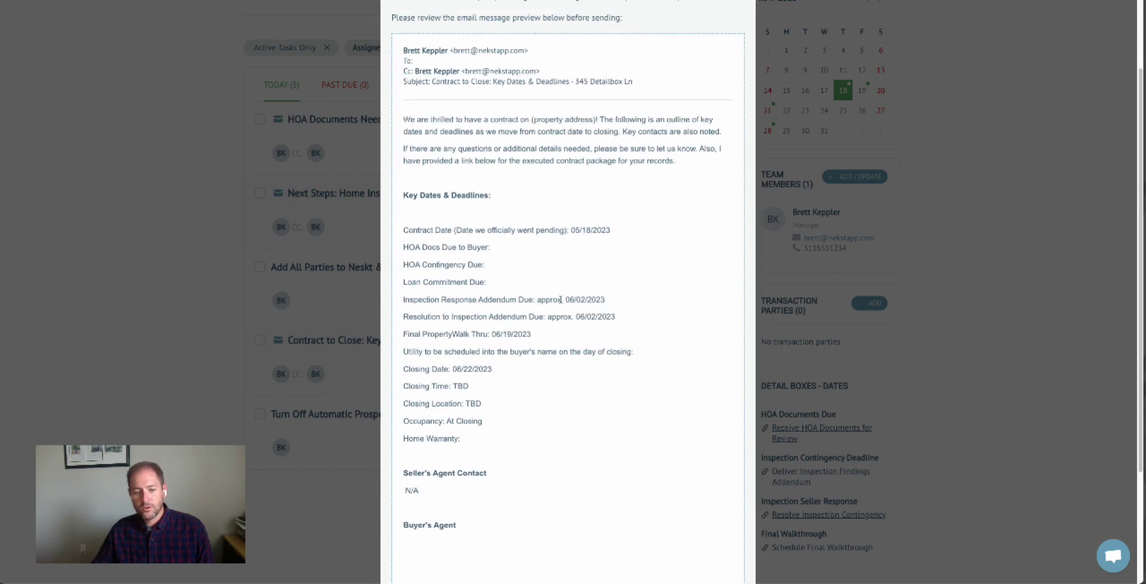
drag(564, 300, 637, 322)
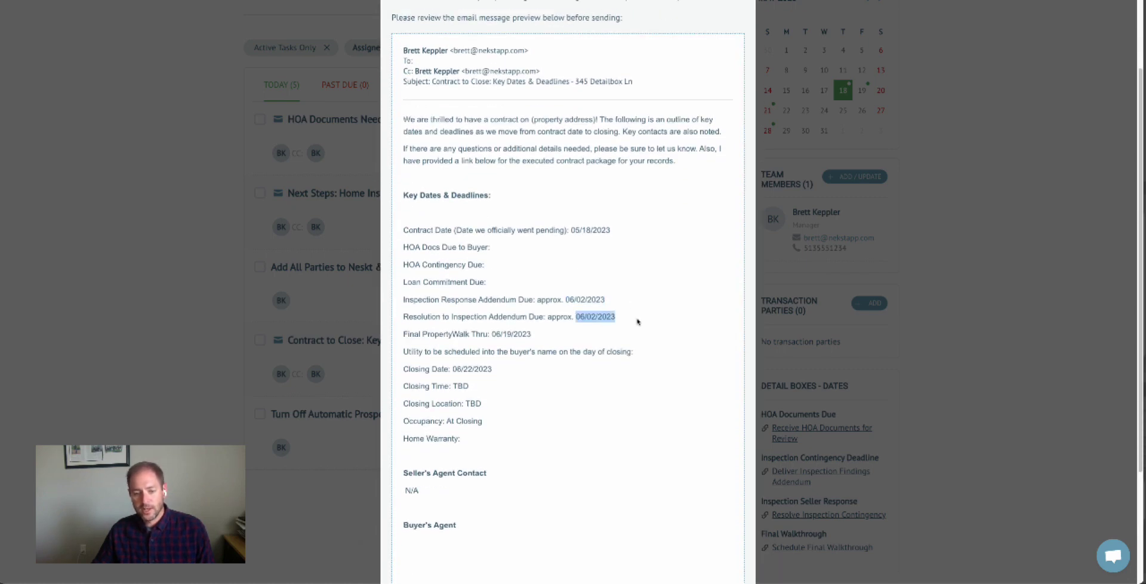
drag(492, 334, 532, 336)
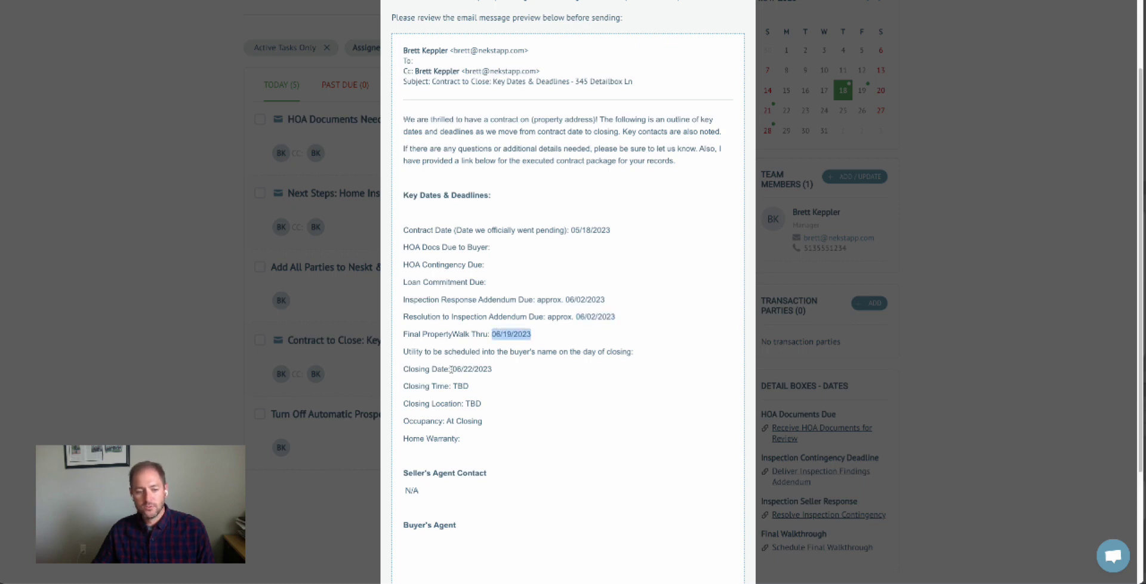
drag(451, 370, 520, 374)
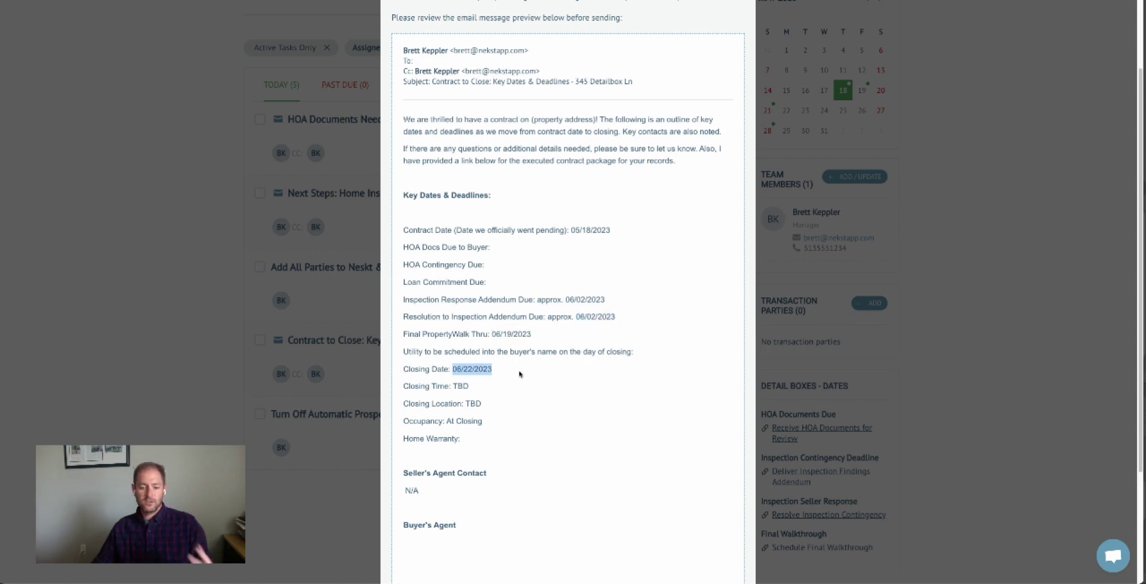
scroll(601, 348, down, 3)
scroll(602, 348, up, 5)
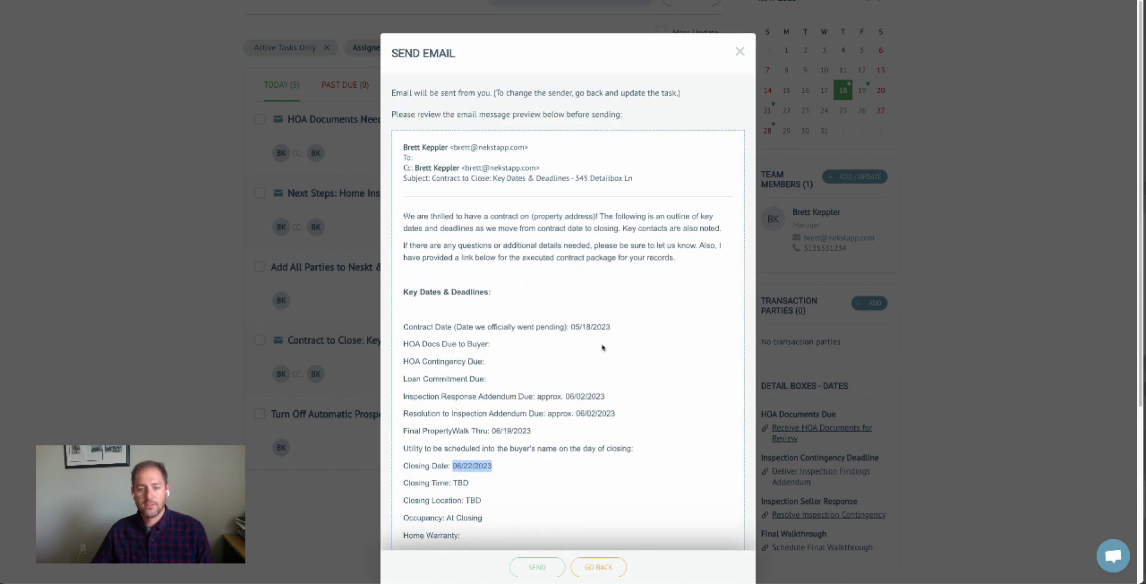
Close the email preview and the task to return to the 345 Detailbox Ln page.
click(740, 53)
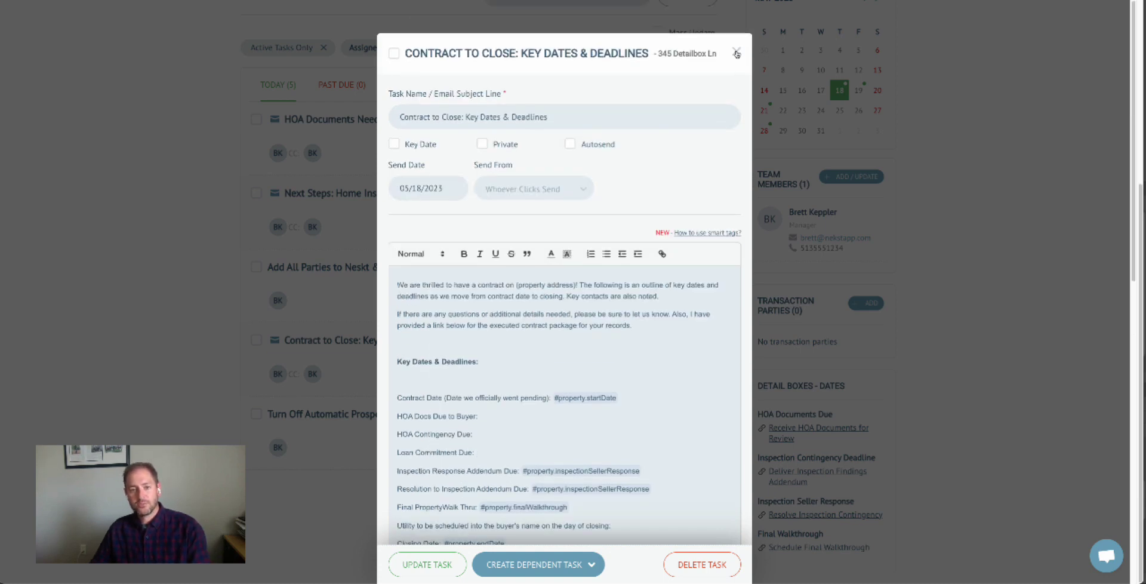
click(737, 52)
scroll(740, 60, up, 5)
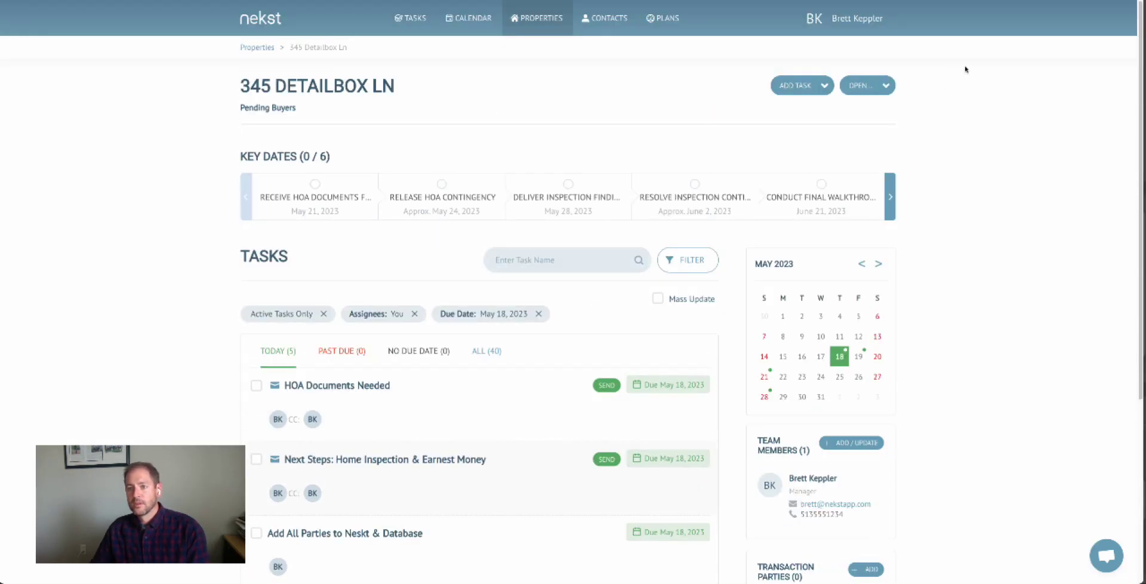
Open Property Details Setup and browse the Pending Buyers, Sellers, Dual and Other detail boxes.
click(857, 18)
click(830, 116)
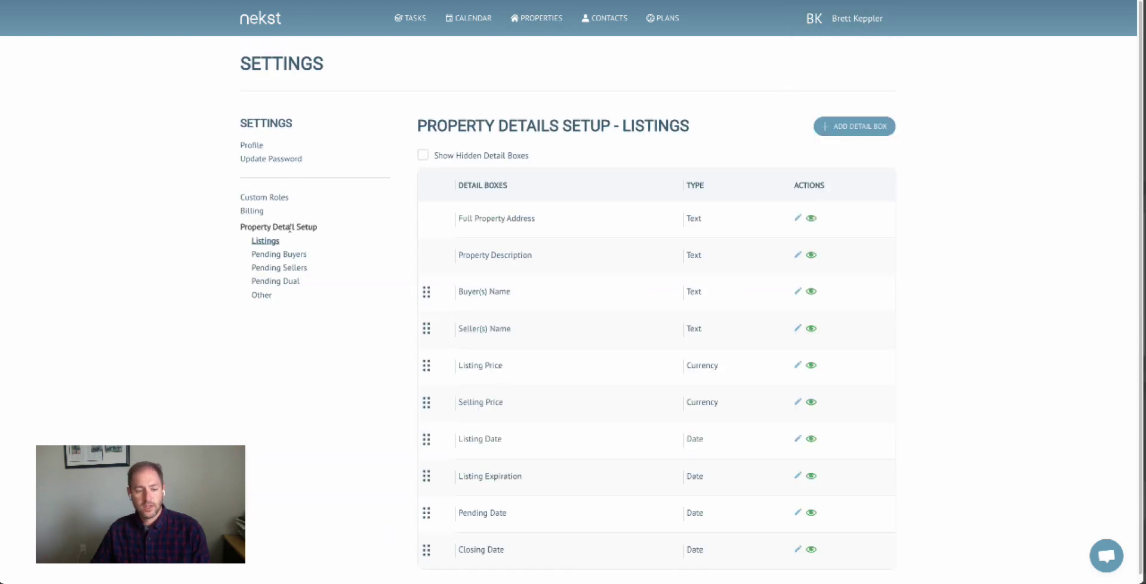
click(289, 256)
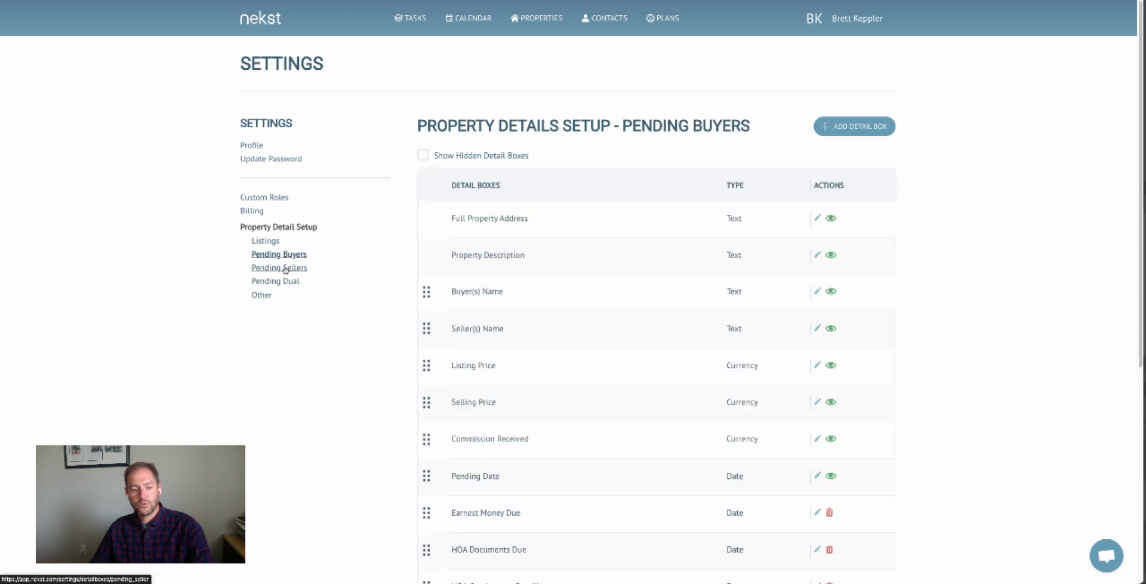
click(288, 268)
click(282, 282)
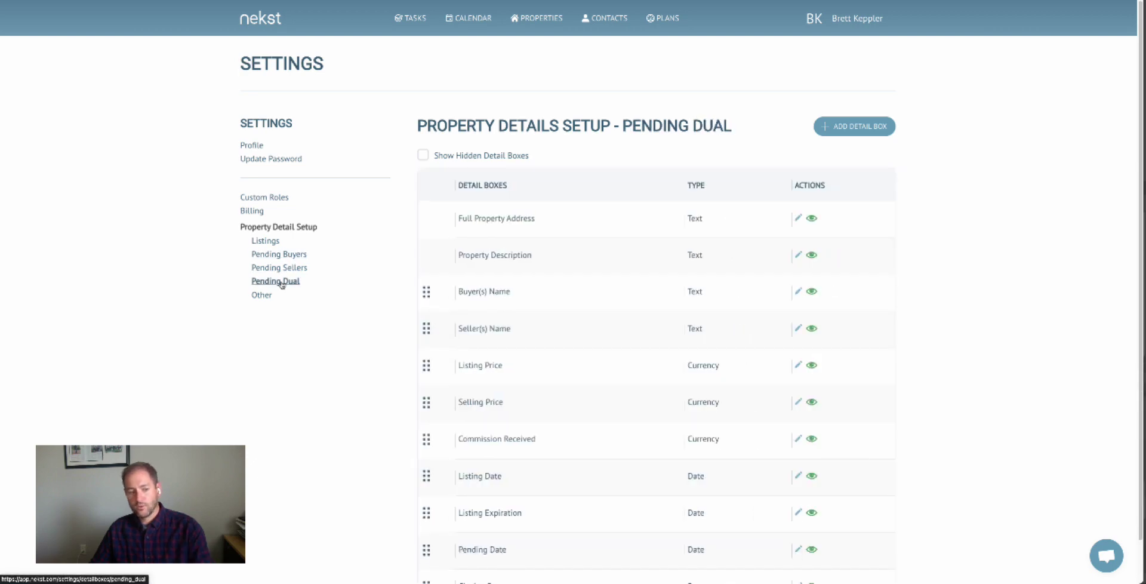
click(264, 296)
click(272, 256)
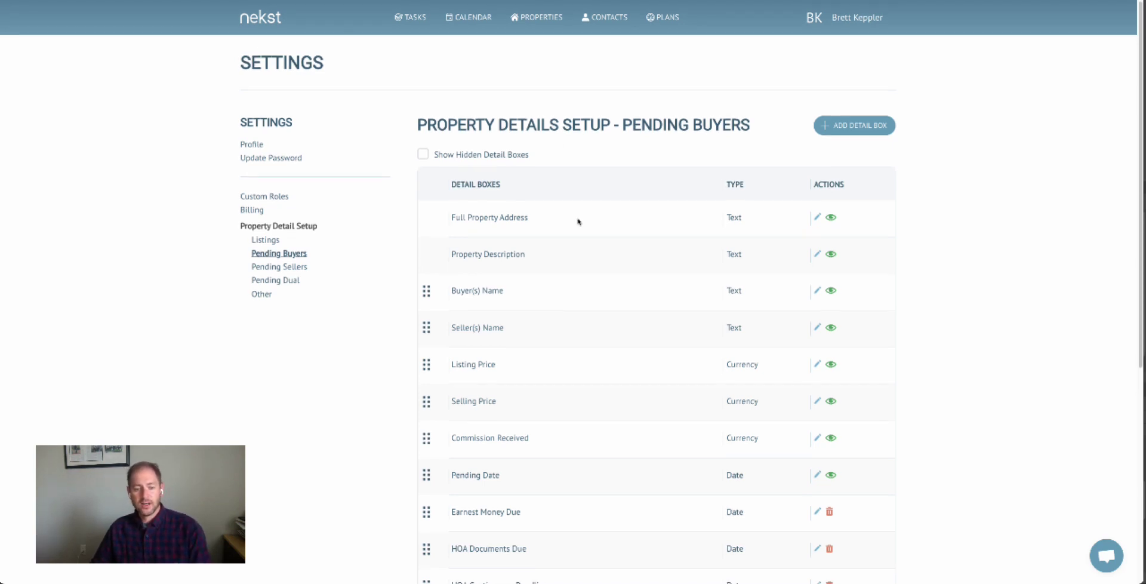
Inspect the Pending Buyers fields, such as Seller(s) Name, then open the Properties list.
scroll(590, 295, down, 1)
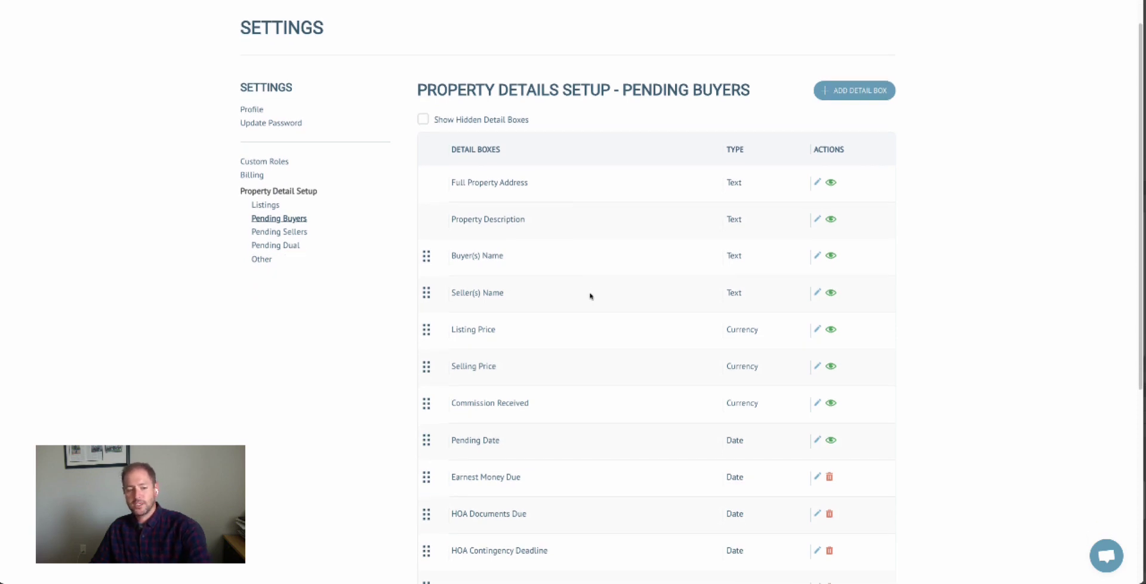
scroll(590, 296, down, 1)
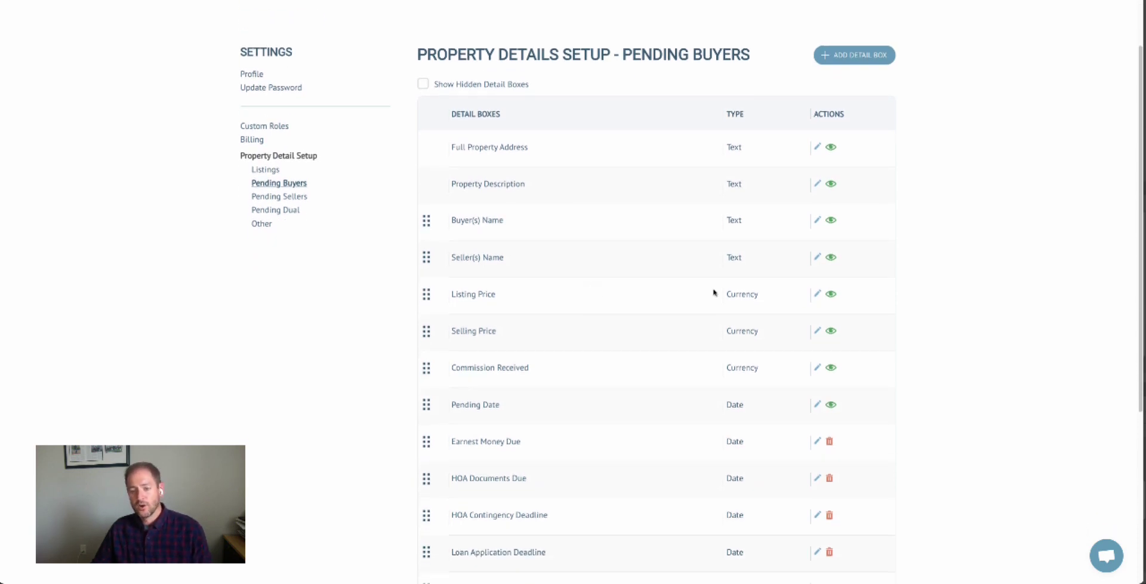
drag(730, 257, 744, 259)
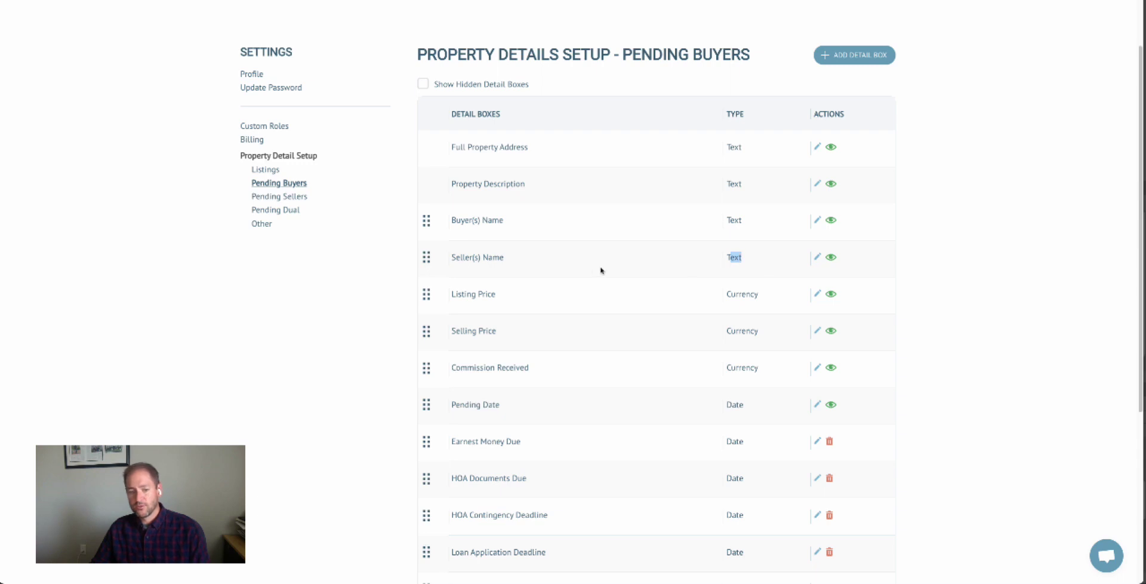
scroll(593, 272, up, 2)
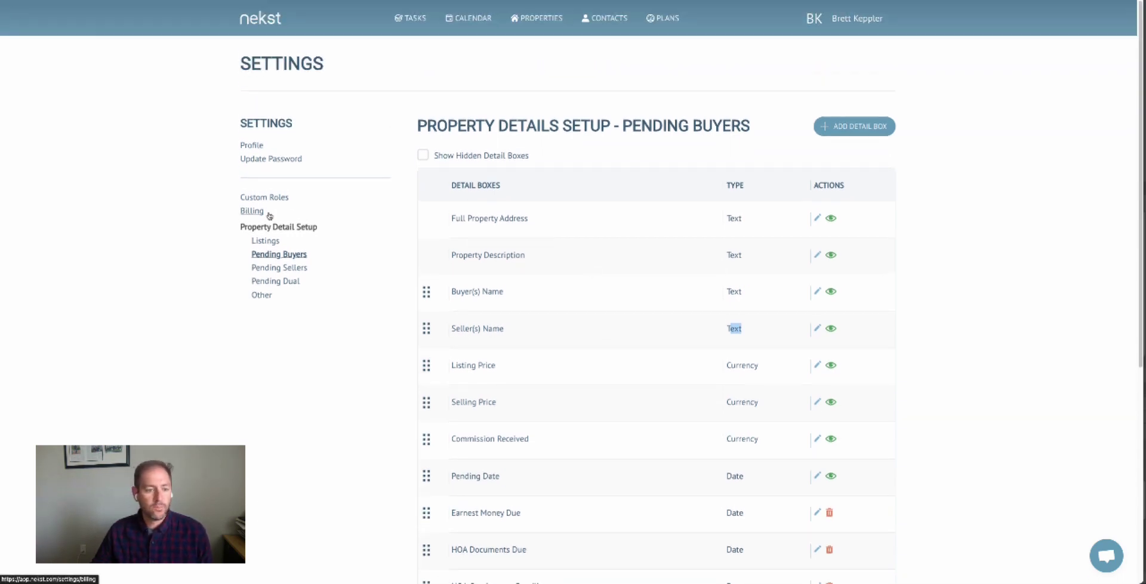
click(537, 17)
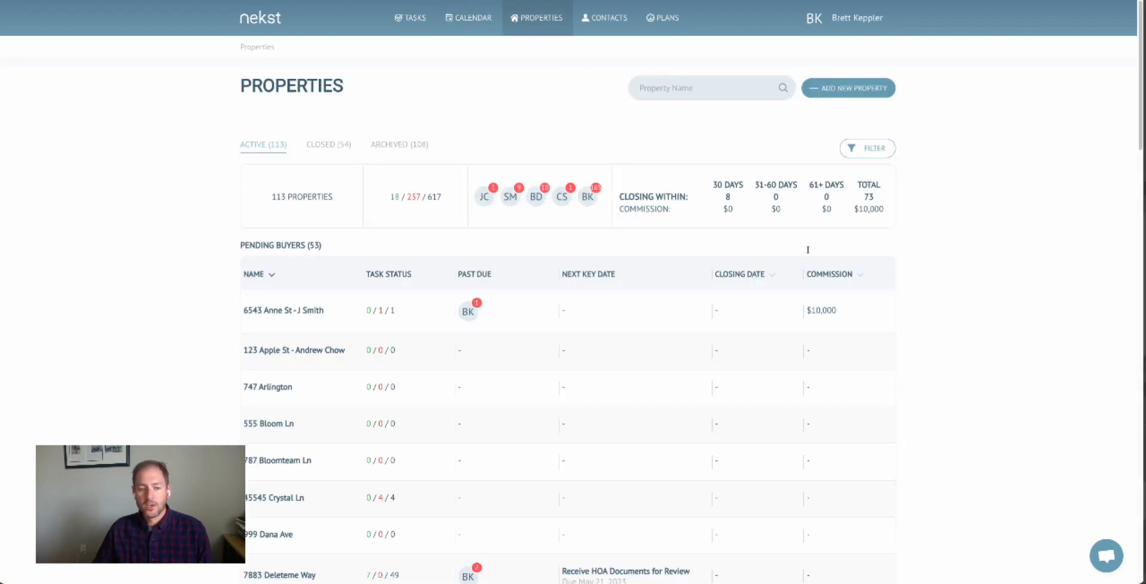
scroll(810, 241, down, 3)
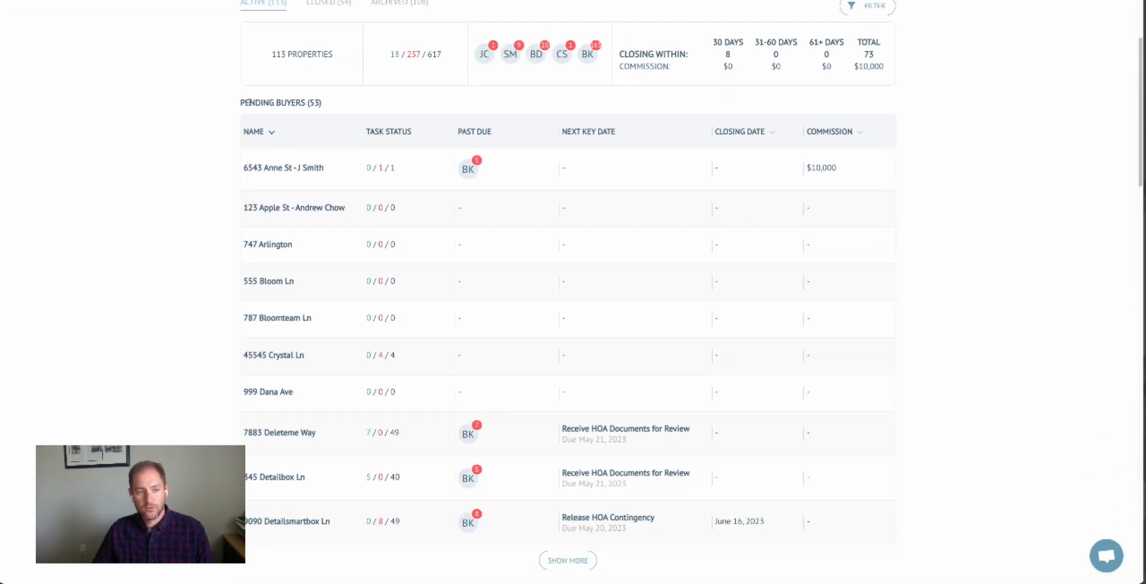
drag(241, 102, 322, 107)
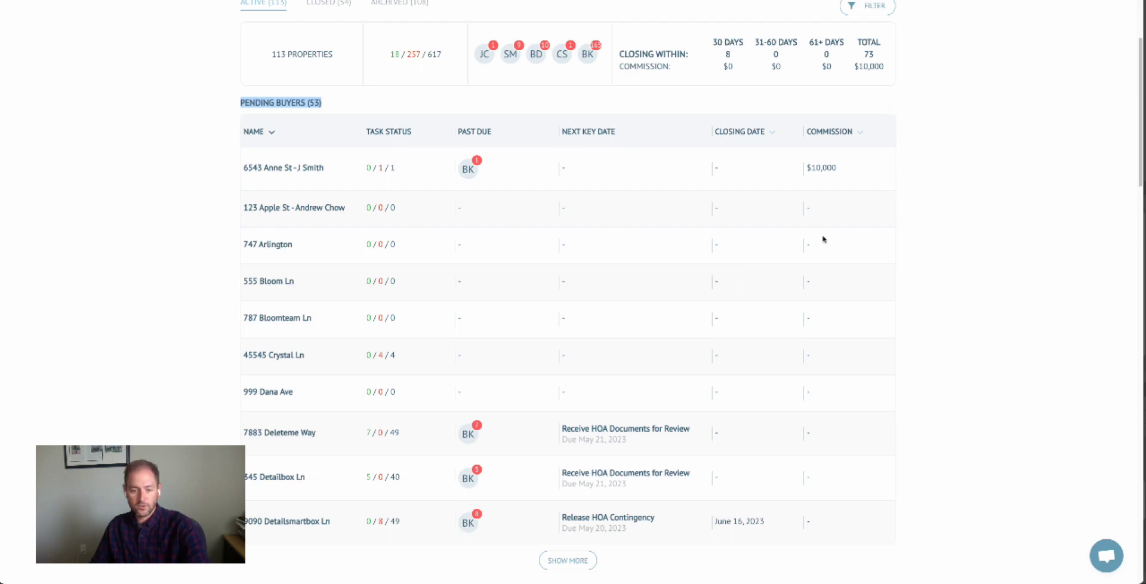
scroll(823, 245, down, 2)
scroll(823, 246, down, 7)
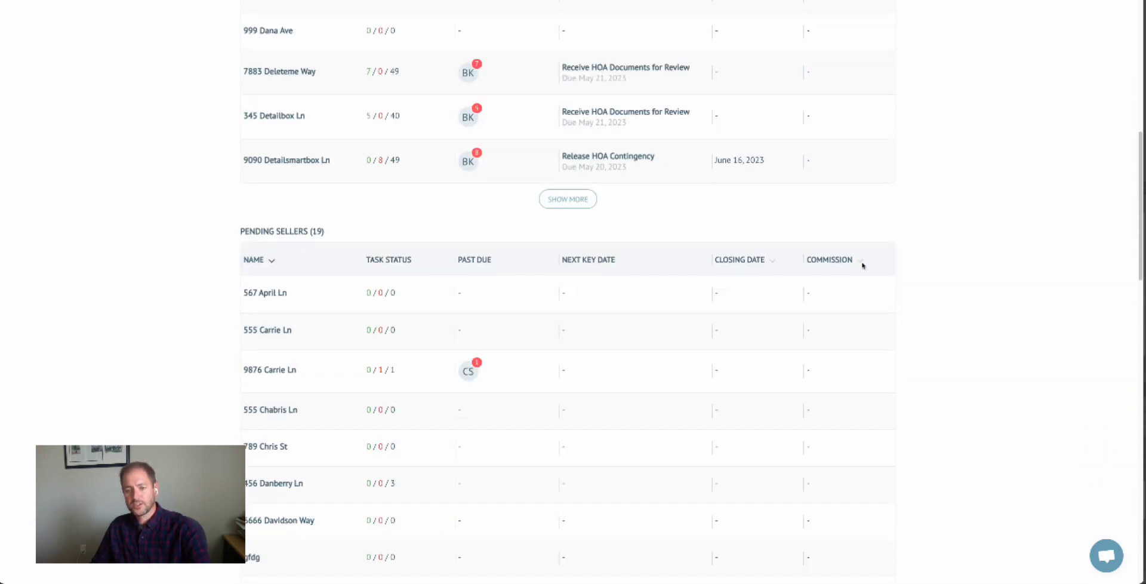
scroll(887, 232, down, 2)
scroll(888, 234, down, 5)
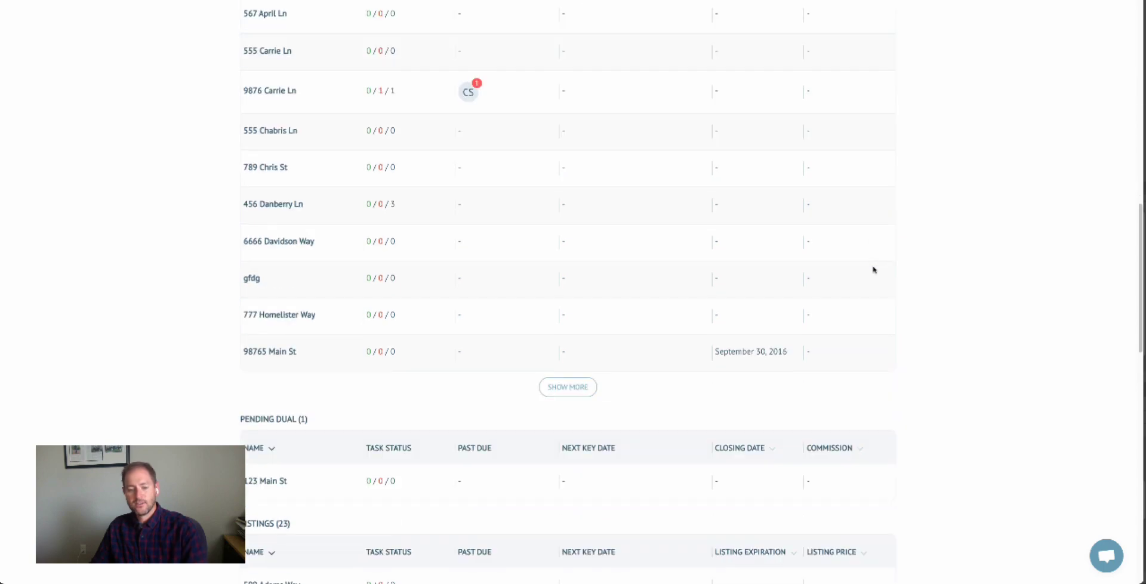
scroll(873, 269, down, 6)
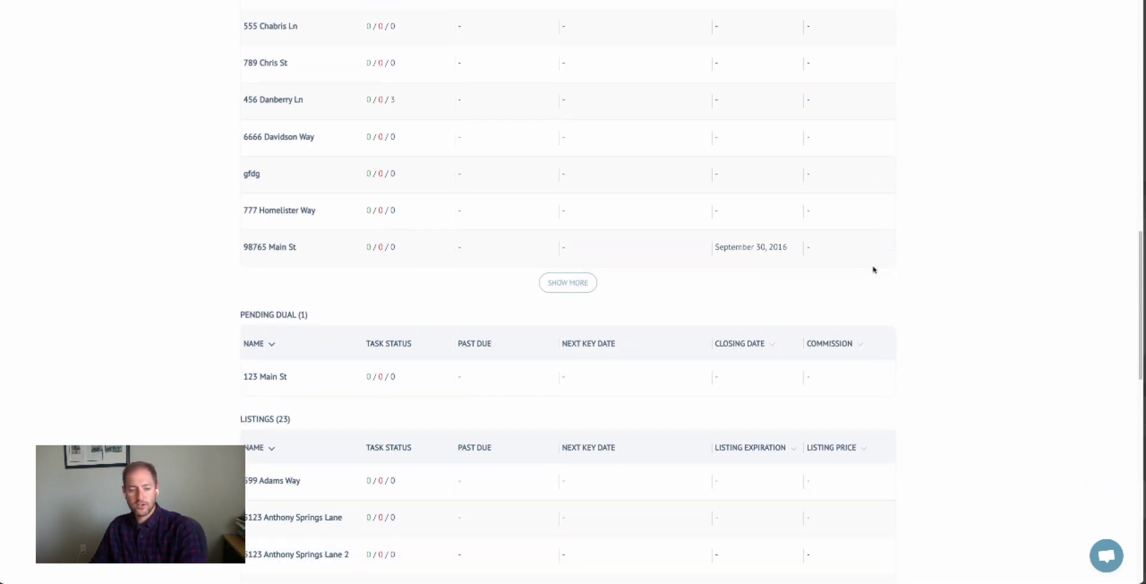
scroll(873, 269, up, 20)
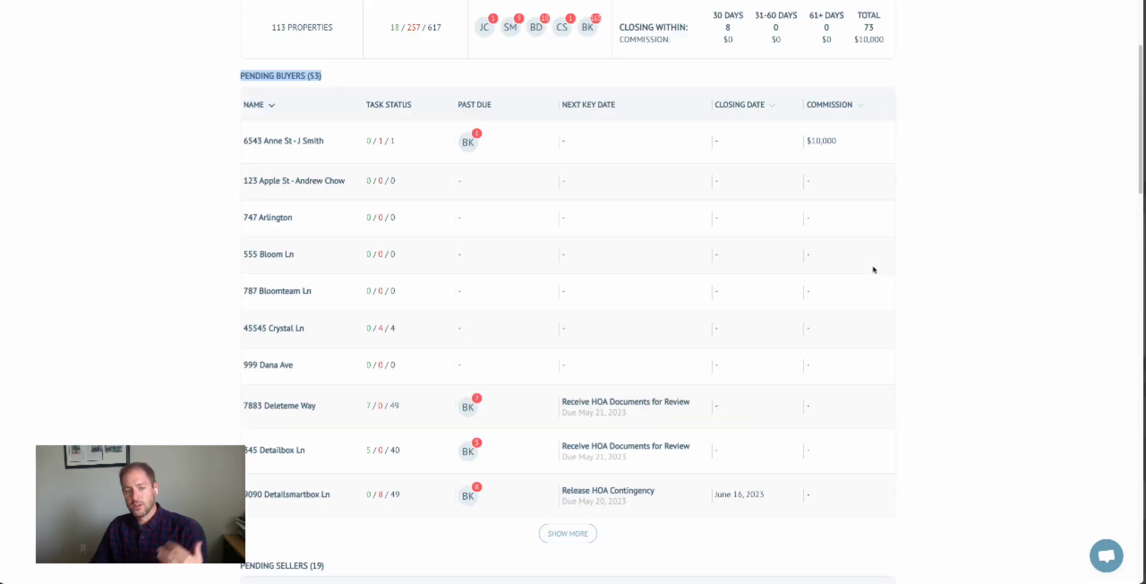